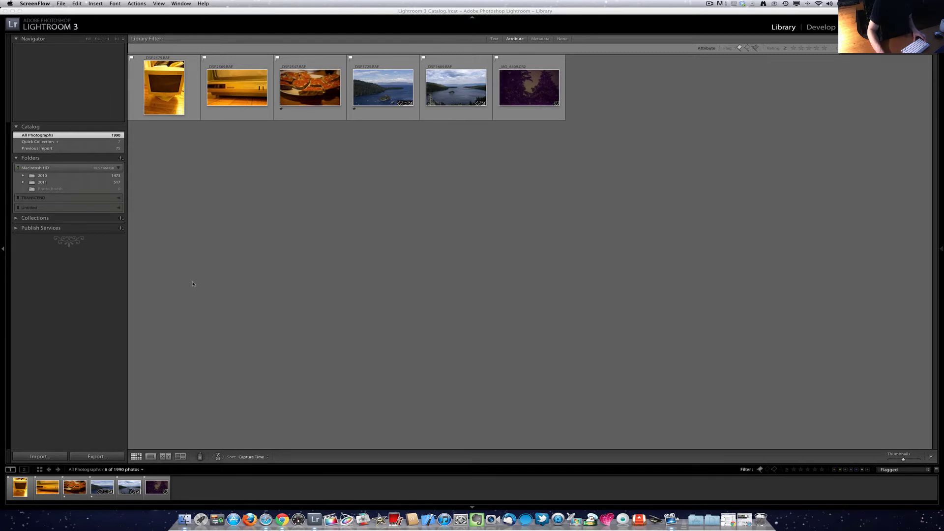
# - Narrow the left panel in two drags so the six-photo grid gets more width
pyautogui.click(162, 265)
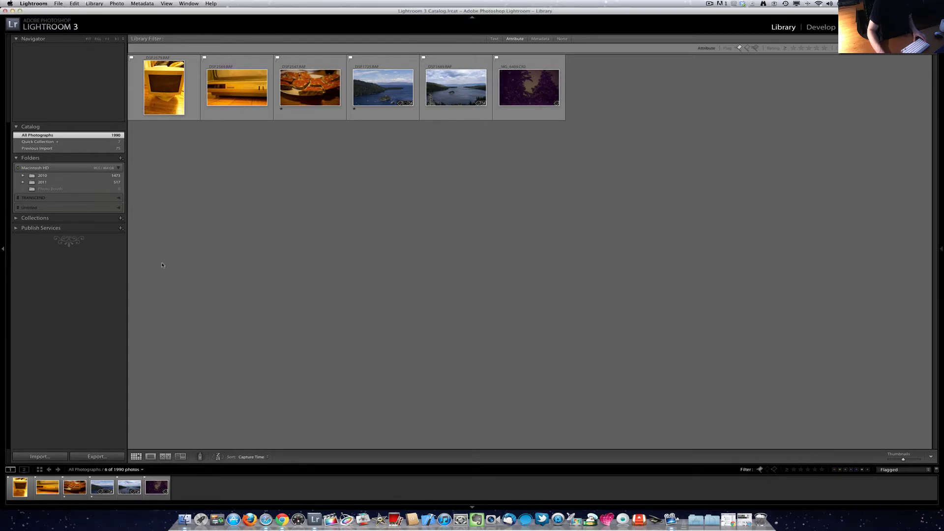
pyautogui.moveTo(127, 267); pyautogui.dragTo(112, 266)
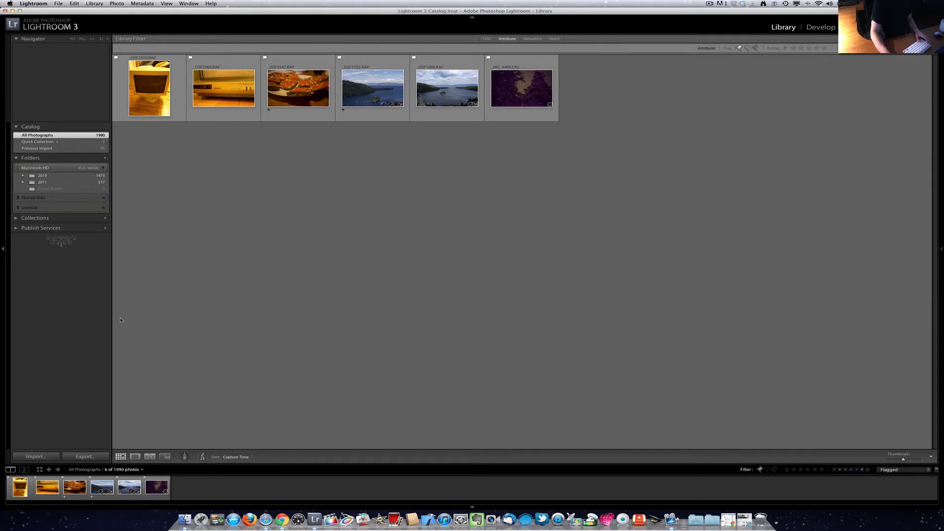
pyautogui.moveTo(113, 323); pyautogui.dragTo(110, 326)
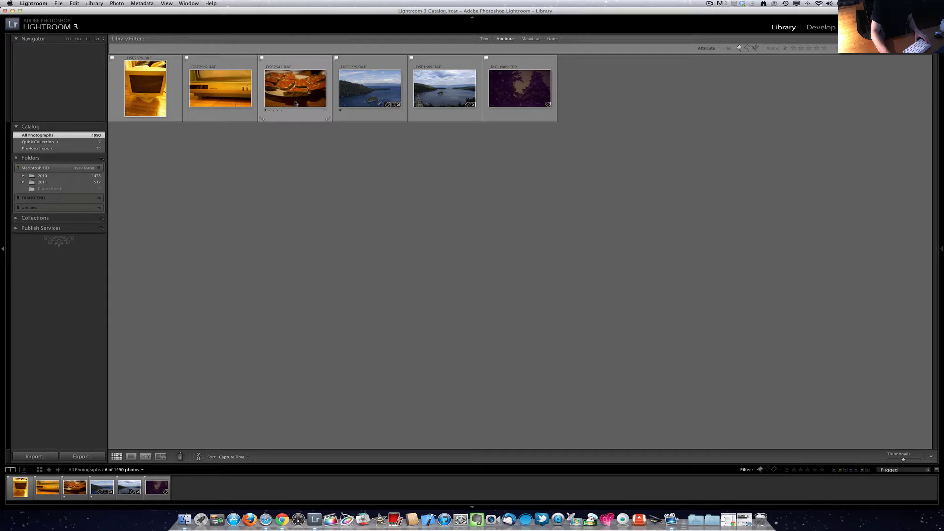
pyautogui.moveTo(294, 96)
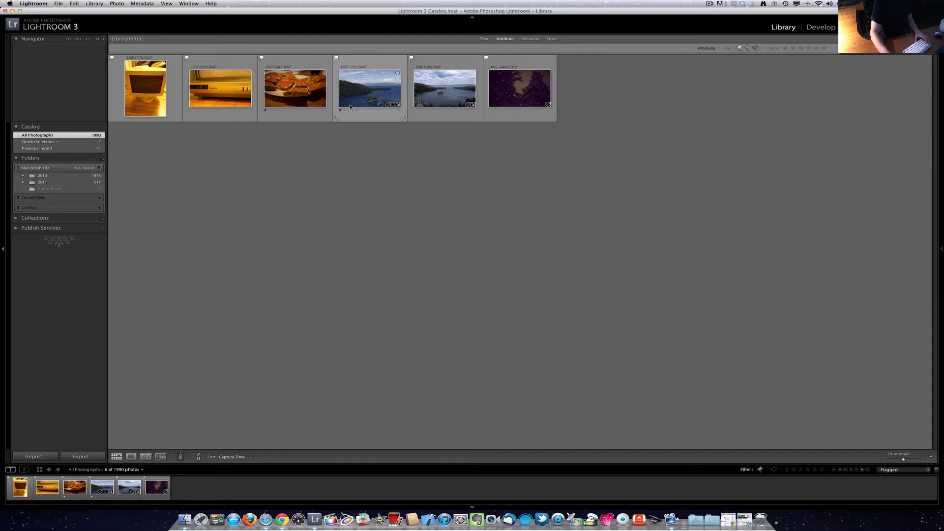
# - Open the caviar photo DSF2547.RAF in Loupe view and take it into Develop
pyautogui.click(284, 92)
pyautogui.doubleClick(285, 91)
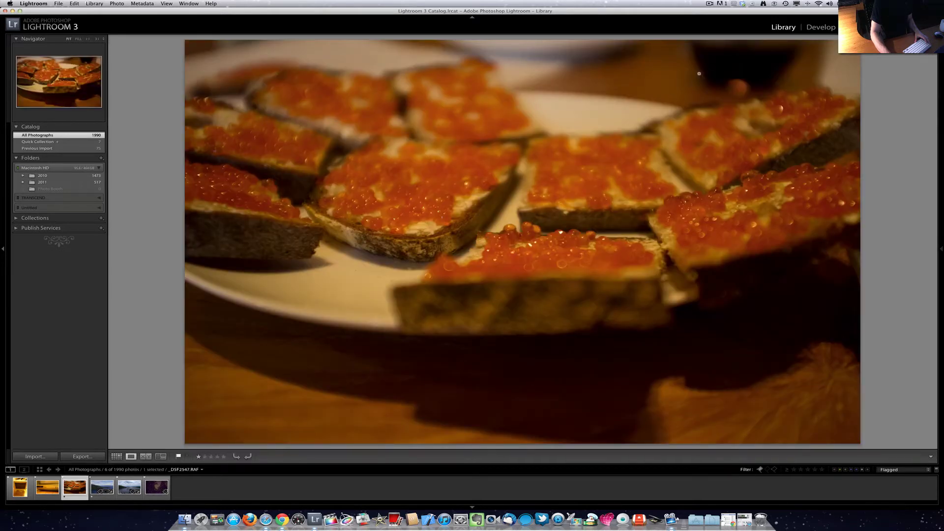
pyautogui.click(815, 33)
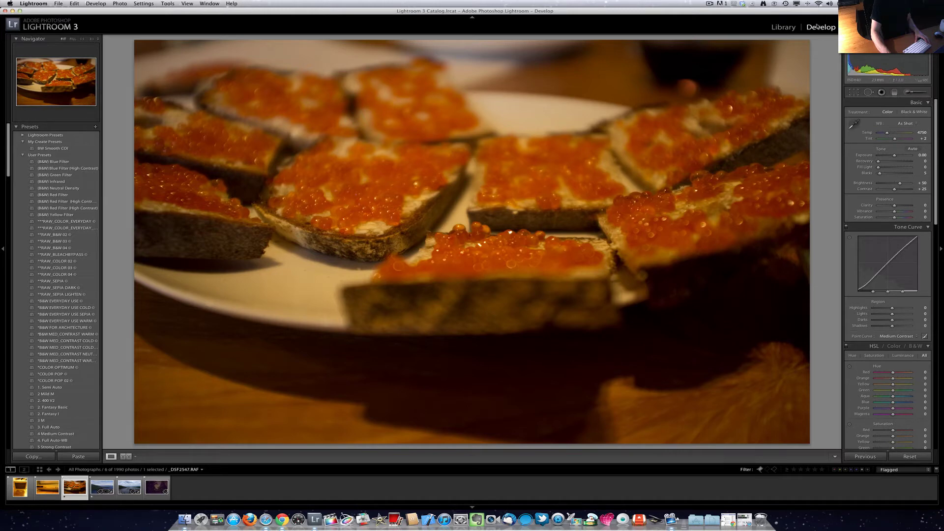
# - Raise tone-curve Lights, lower Fill Light, and sample the plate for a custom ~3000 white balance
pyautogui.moveTo(889, 261)
pyautogui.mouseDown()
pyautogui.moveTo(891, 246)
pyautogui.moveTo(880, 254)
pyautogui.mouseUp()
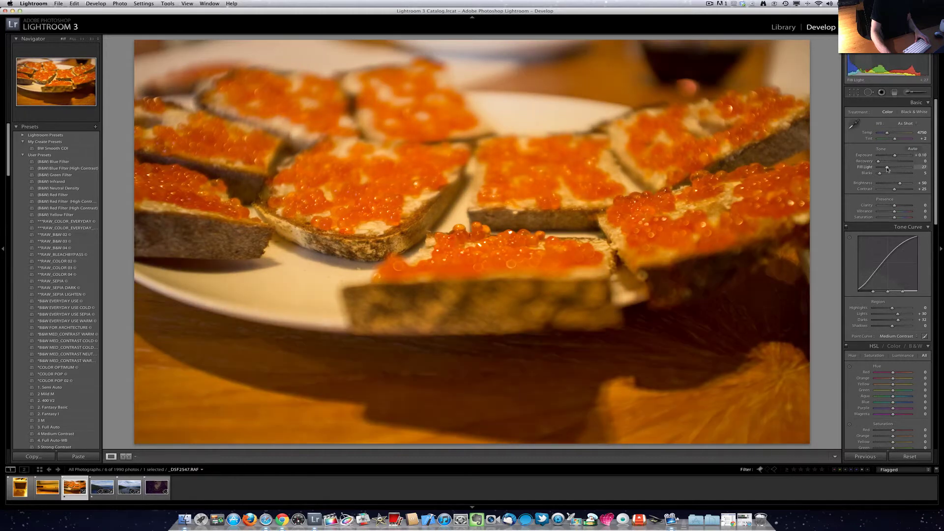
pyautogui.moveTo(887, 169); pyautogui.dragTo(885, 169)
pyautogui.click(854, 124)
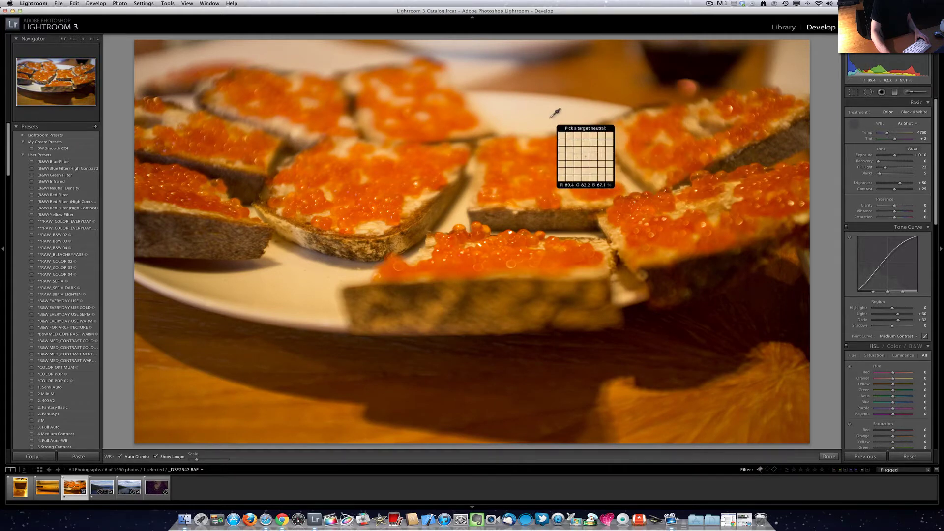
pyautogui.click(481, 67)
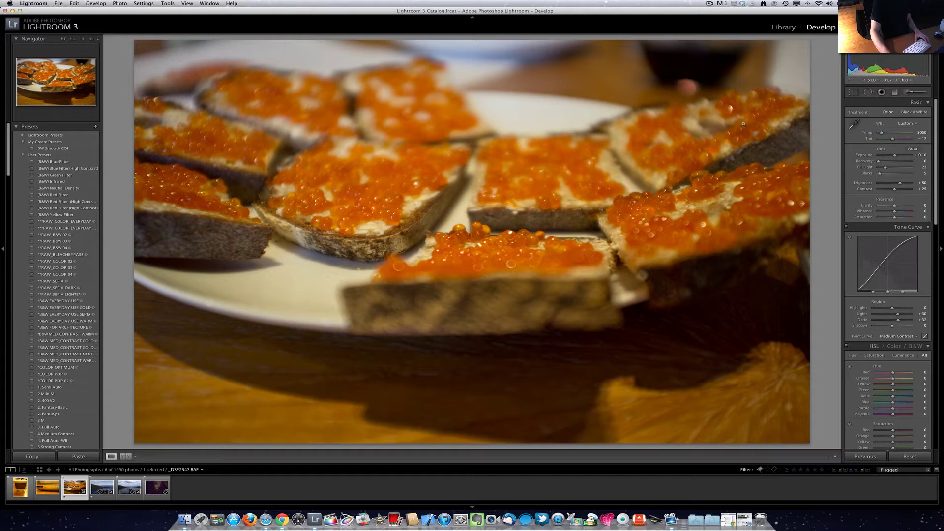
pyautogui.click(856, 125)
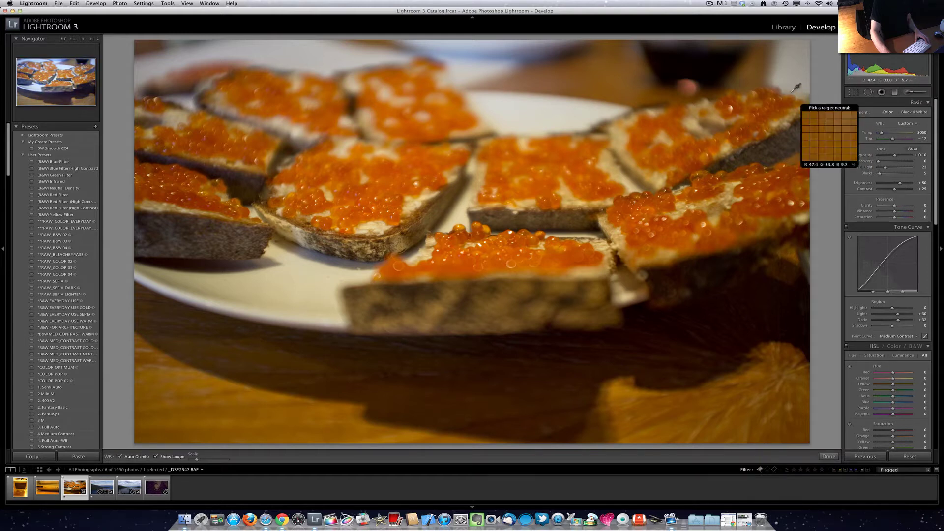
pyautogui.click(785, 73)
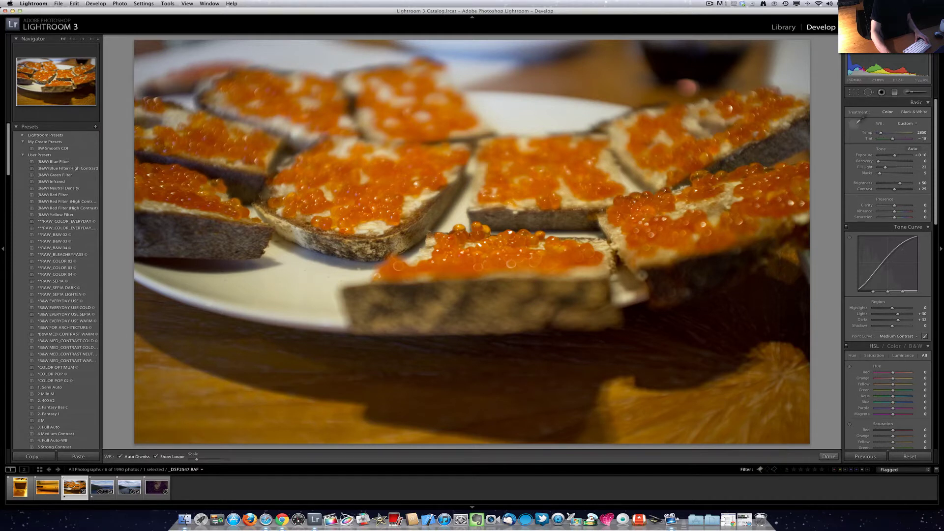
pyautogui.click(473, 63)
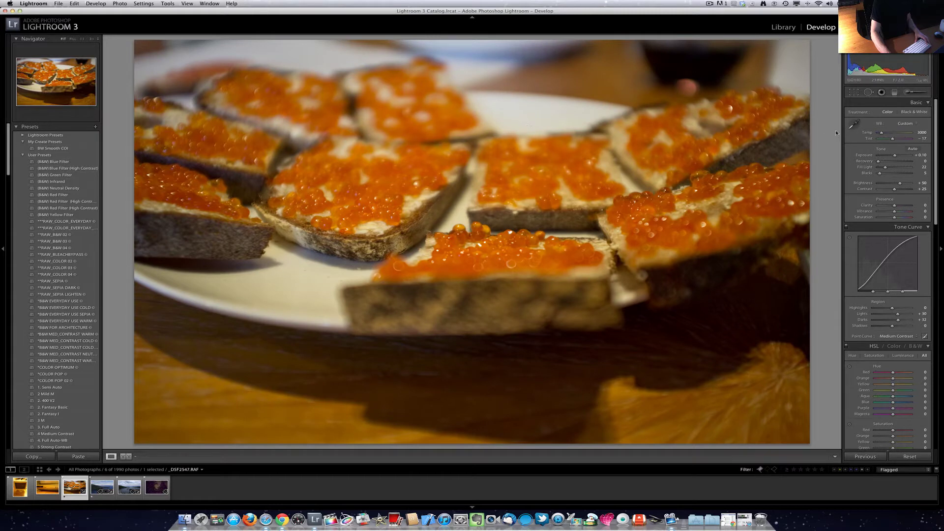
# - Crop the caviar photo tighter around the central toasts and apply the crop
pyautogui.click(854, 94)
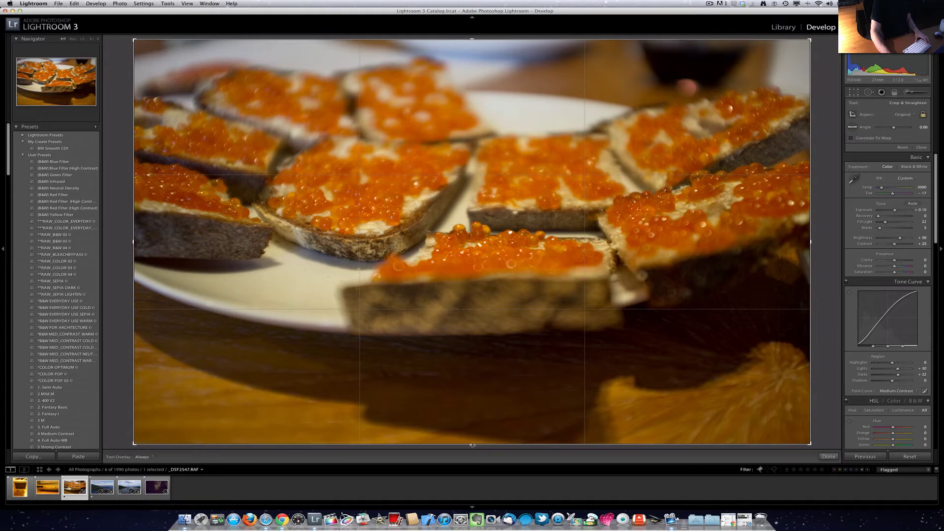
pyautogui.moveTo(472, 444); pyautogui.dragTo(472, 399)
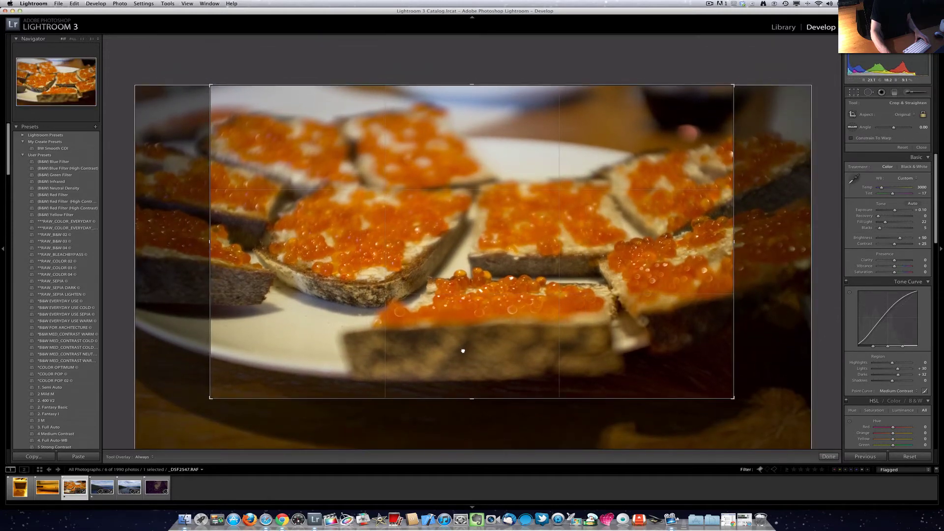
pyautogui.moveTo(461, 348)
pyautogui.mouseDown()
pyautogui.moveTo(471, 331)
pyautogui.moveTo(477, 342)
pyautogui.mouseUp()
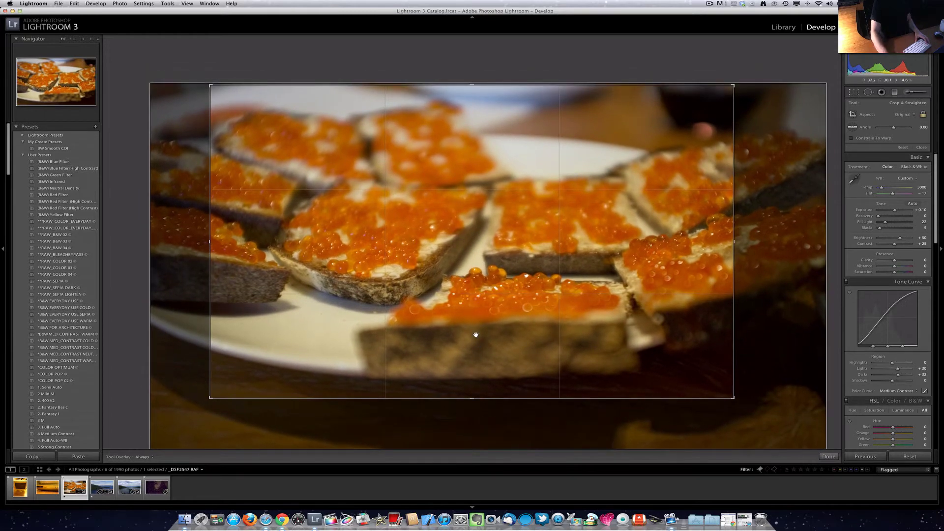
pyautogui.press('Return')
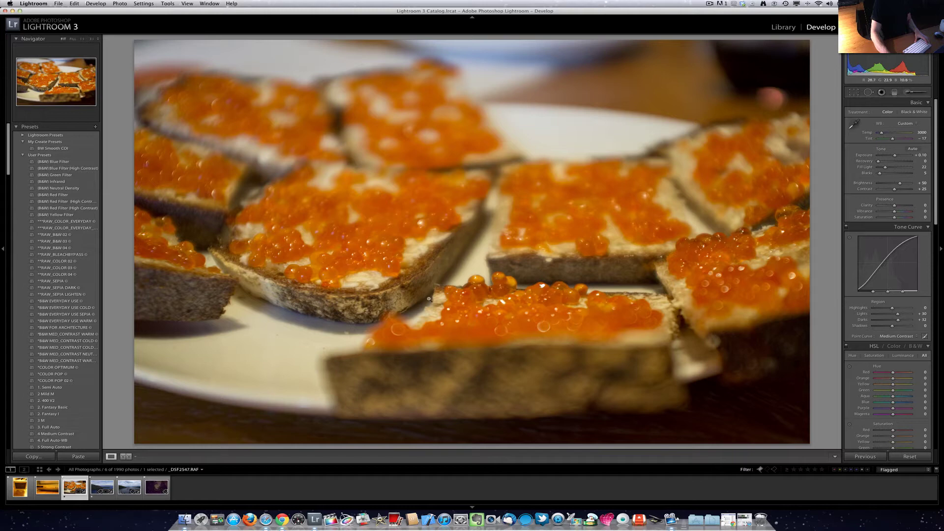
# - Inspect the caviar and front toast at 1:1 zoom, then return to the full view
pyautogui.click(490, 296)
pyautogui.moveTo(498, 301); pyautogui.dragTo(463, 260)
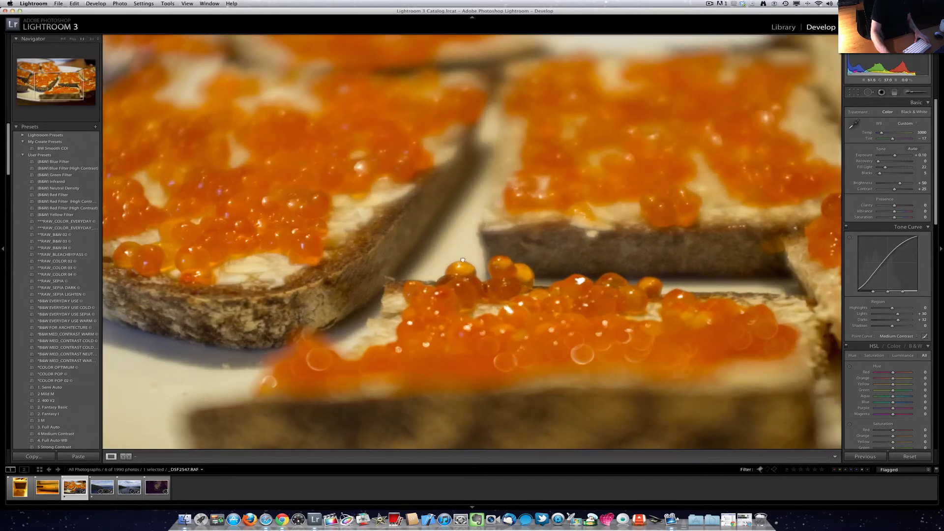
pyautogui.moveTo(597, 202); pyautogui.dragTo(513, 251)
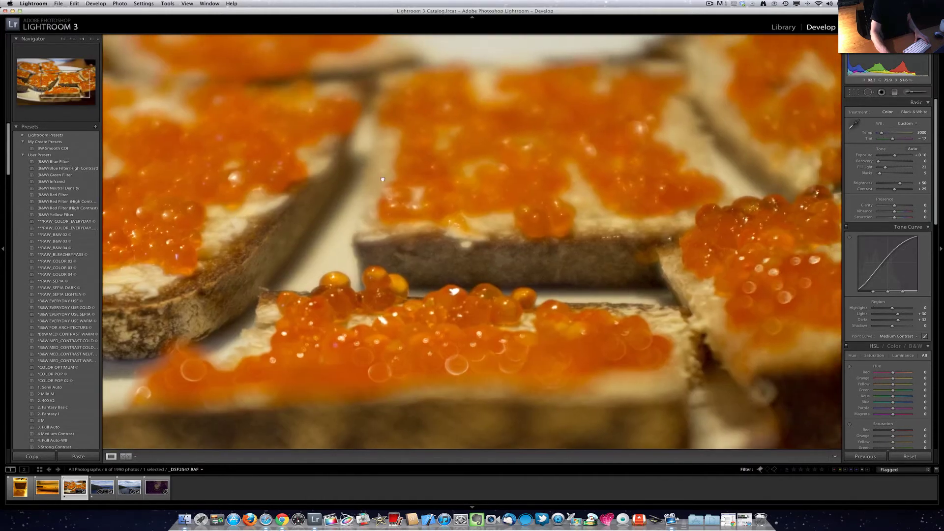
pyautogui.moveTo(235, 217); pyautogui.dragTo(425, 172)
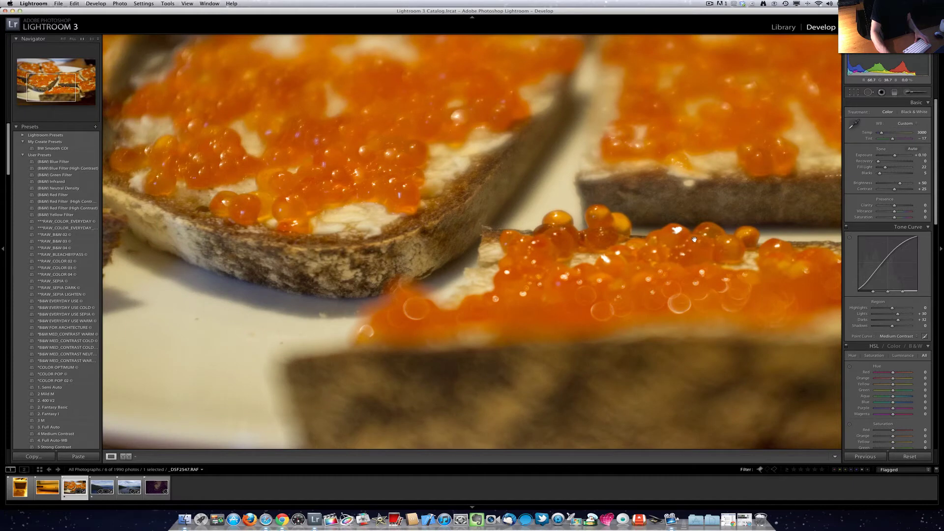
pyautogui.moveTo(694, 239); pyautogui.dragTo(556, 205)
pyautogui.click(538, 203)
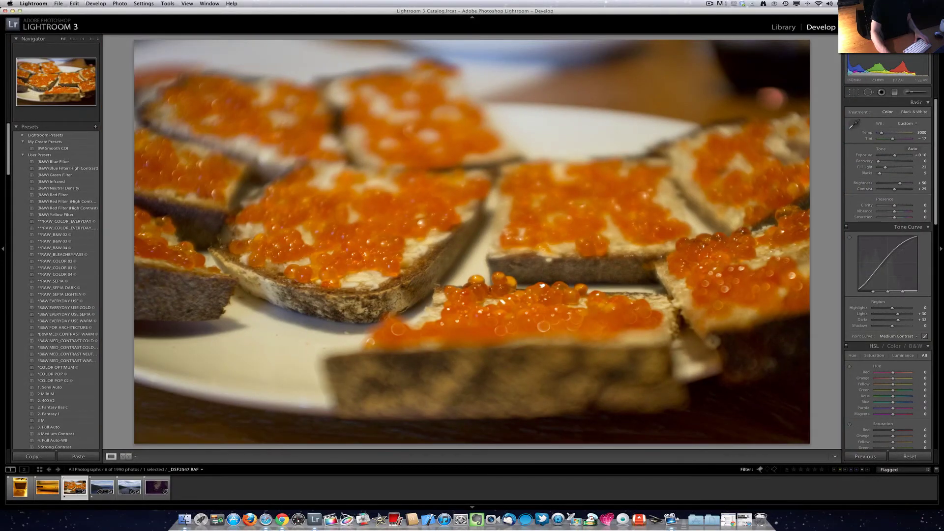
# - Raise Contrast, lower Vibrance, and pull tone-curve Shadows down to about -10
pyautogui.moveTo(902, 192); pyautogui.dragTo(906, 193)
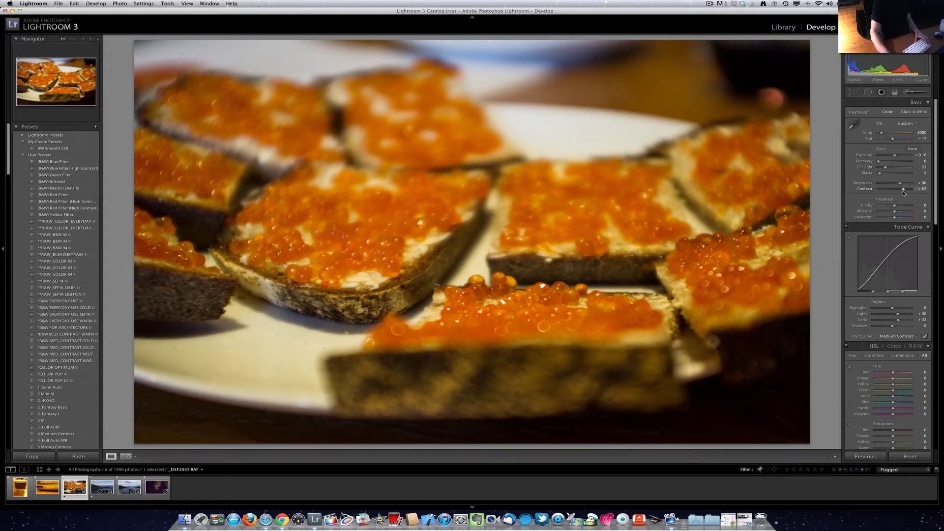
pyautogui.moveTo(894, 213); pyautogui.dragTo(887, 215)
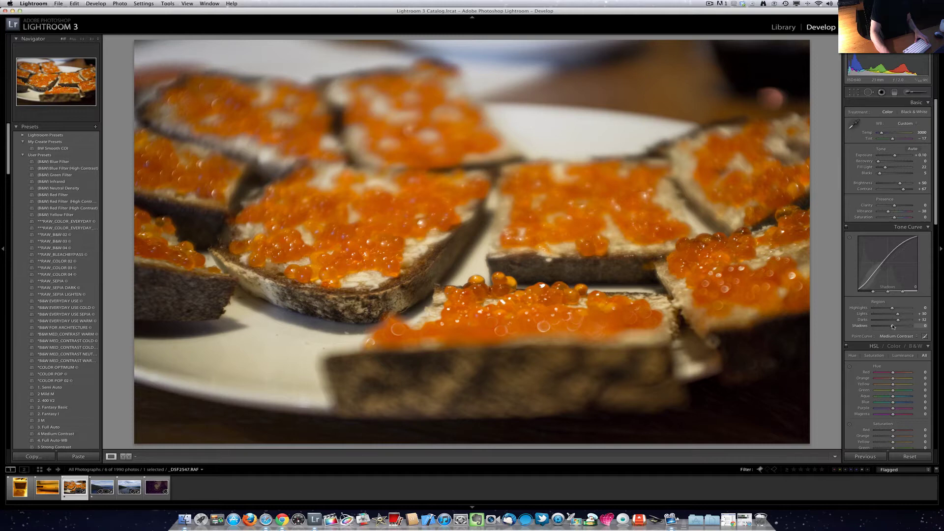
pyautogui.moveTo(893, 326); pyautogui.dragTo(890, 327)
# - Raise the Highlights slider on the caviar photo's tone curve
pyautogui.scroll(-1, 892, 231)
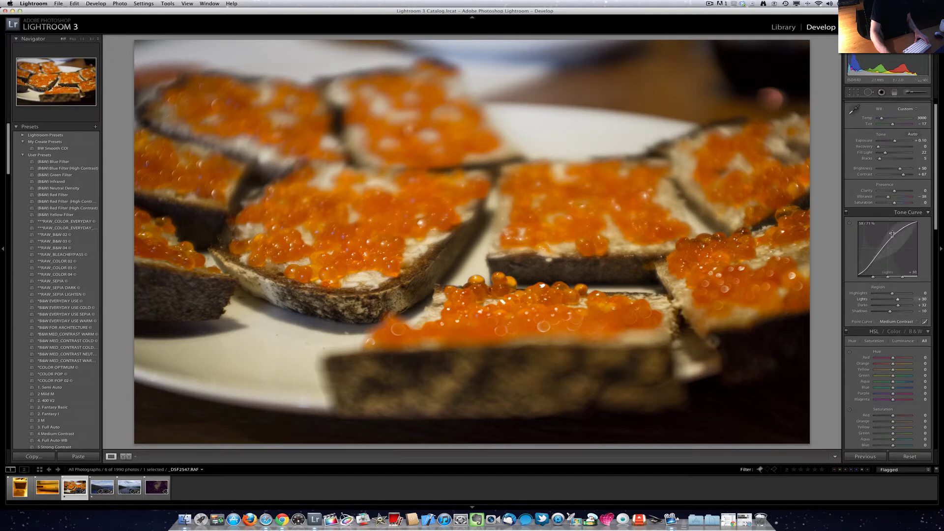
pyautogui.scroll(-4, 892, 234)
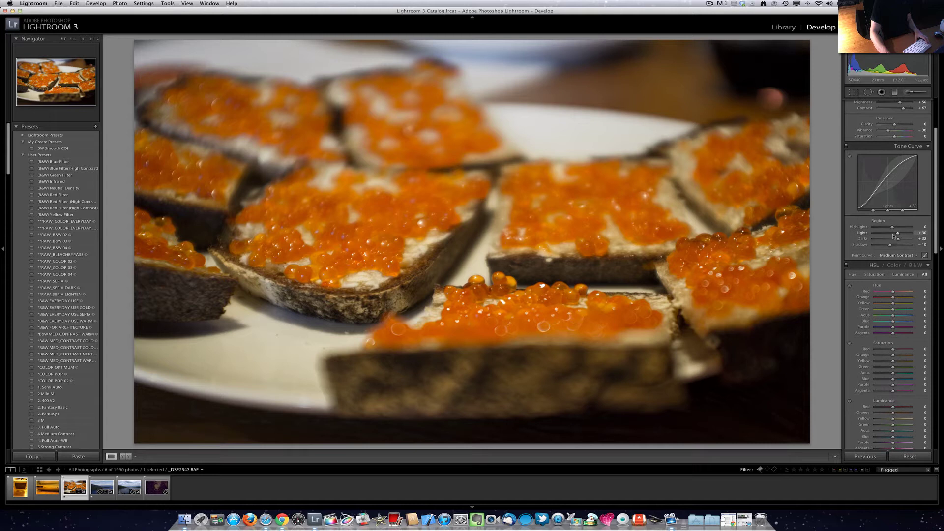
pyautogui.scroll(-1, 893, 236)
pyautogui.scroll(-1, 893, 237)
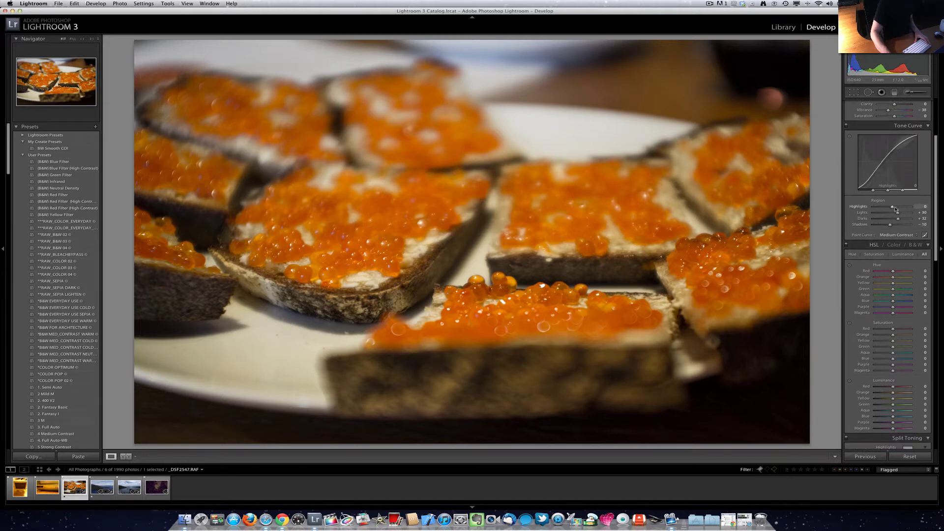
pyautogui.moveTo(892, 207); pyautogui.dragTo(896, 211)
# - Enable lens profile corrections, applying the Fujifilm FinePix X100 profile
pyautogui.scroll(-5, 900, 226)
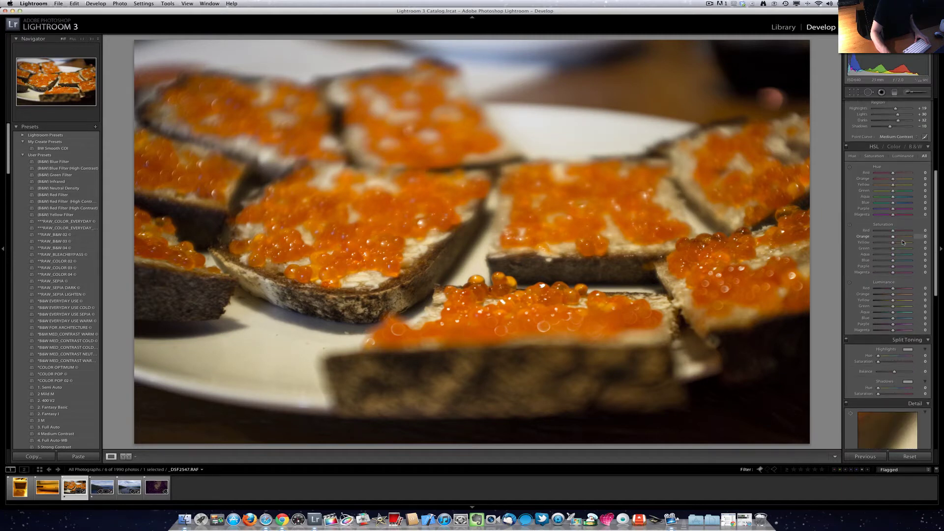
pyautogui.scroll(-10, 903, 242)
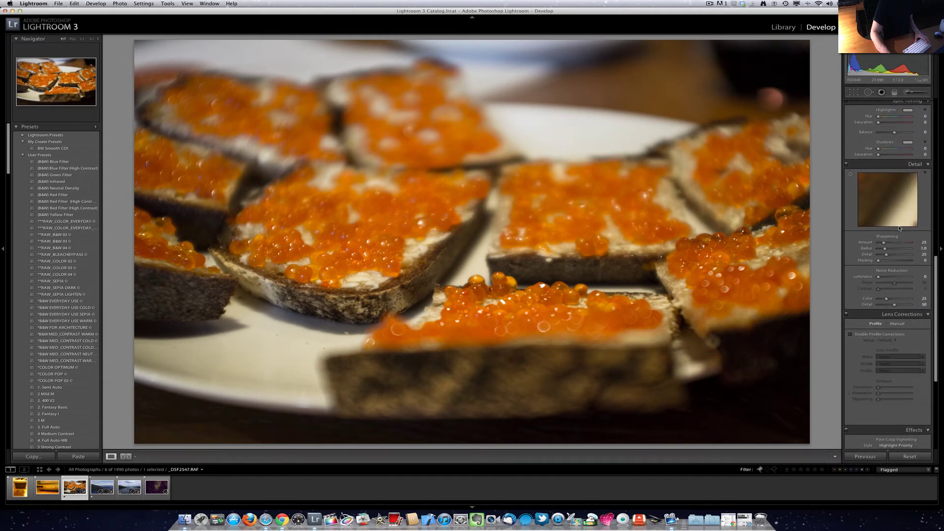
pyautogui.scroll(-5, 899, 227)
pyautogui.click(869, 250)
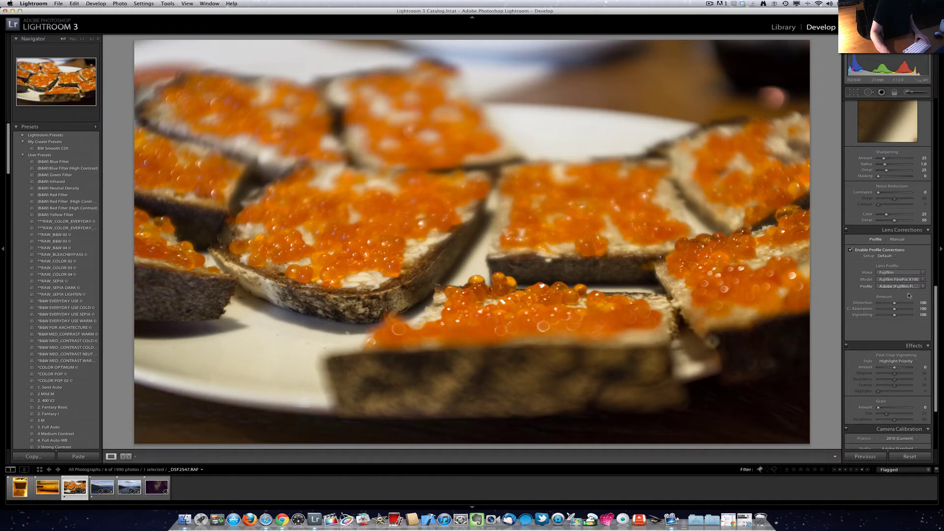
pyautogui.scroll(-5, 937, 315)
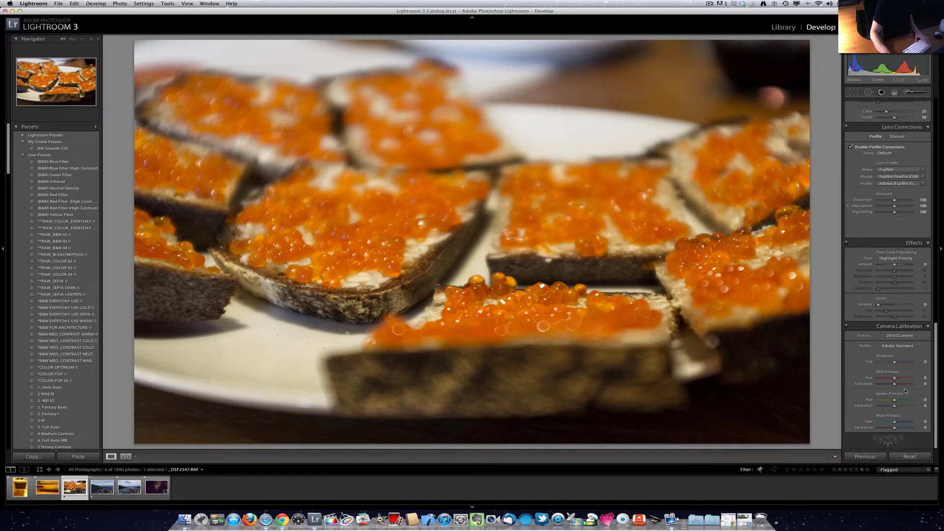
pyautogui.scroll(4, 884, 243)
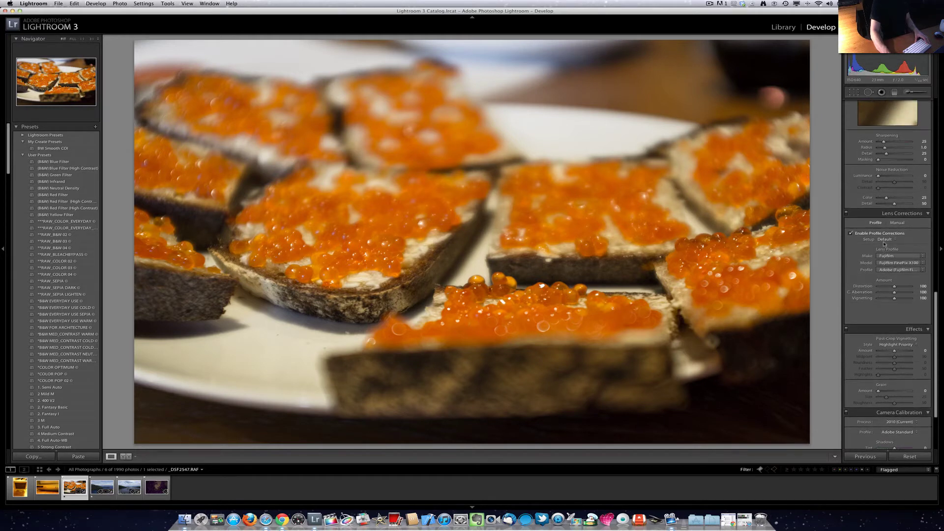
pyautogui.scroll(8, 883, 244)
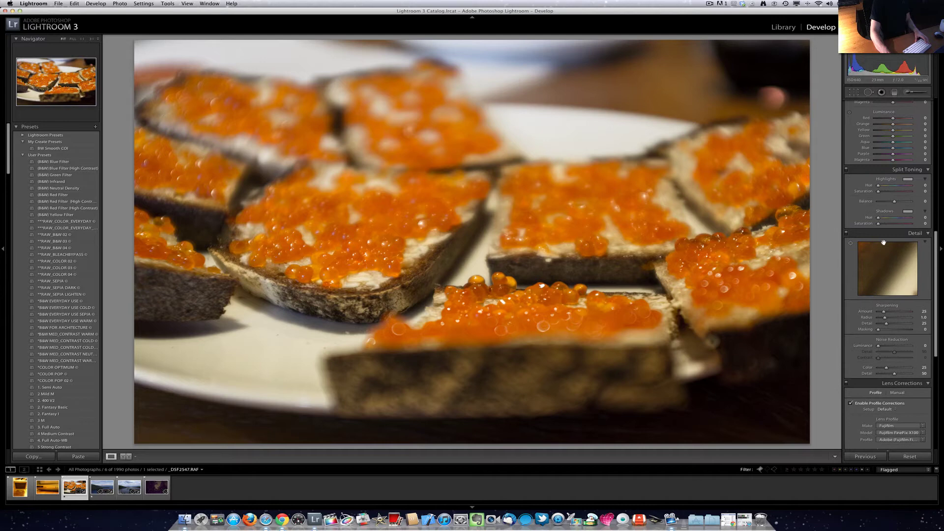
# - Open the Montgomery Ward TV photo DSF2569.RAF and straighten it by 0.53°
pyautogui.click(51, 488)
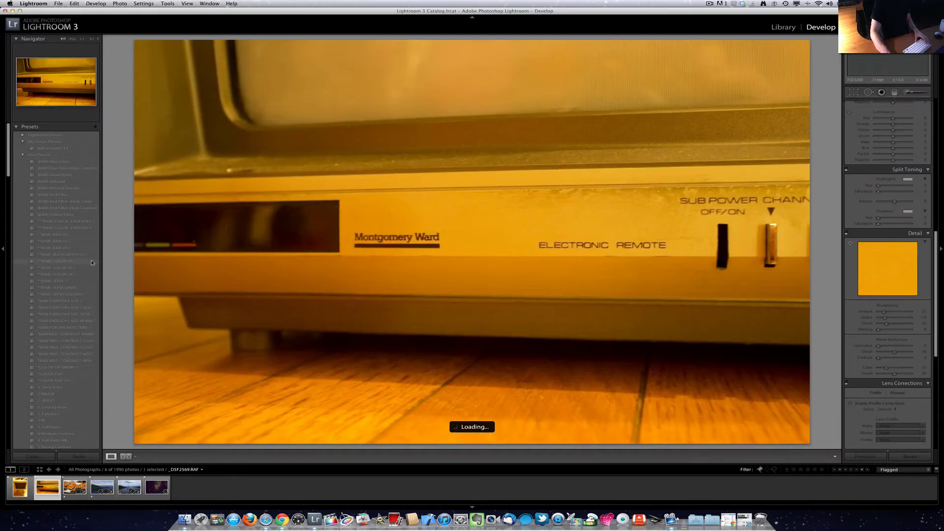
pyautogui.click(853, 93)
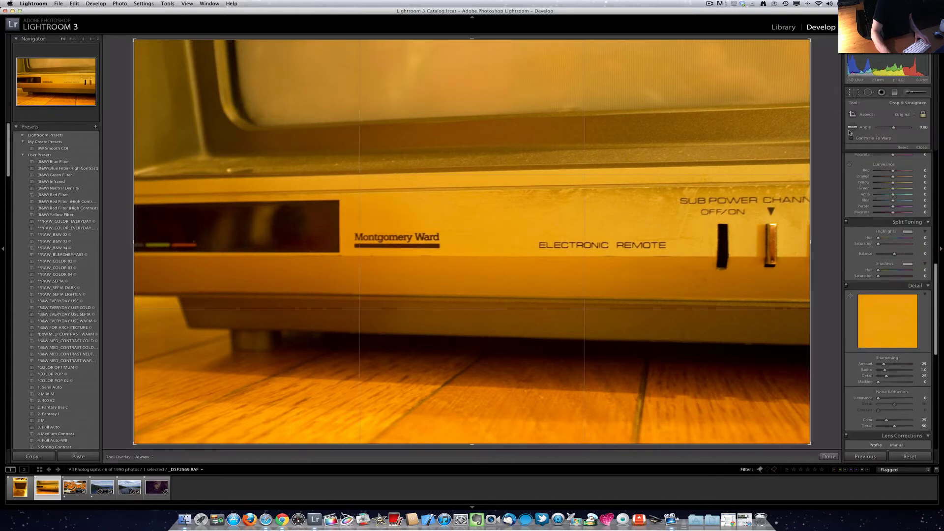
pyautogui.moveTo(826, 403); pyautogui.dragTo(826, 390)
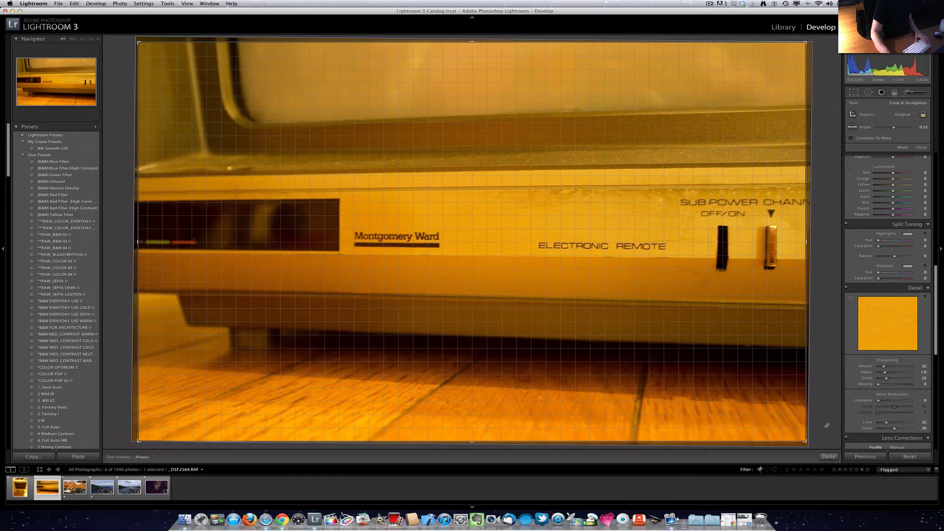
pyautogui.moveTo(826, 426); pyautogui.dragTo(826, 425)
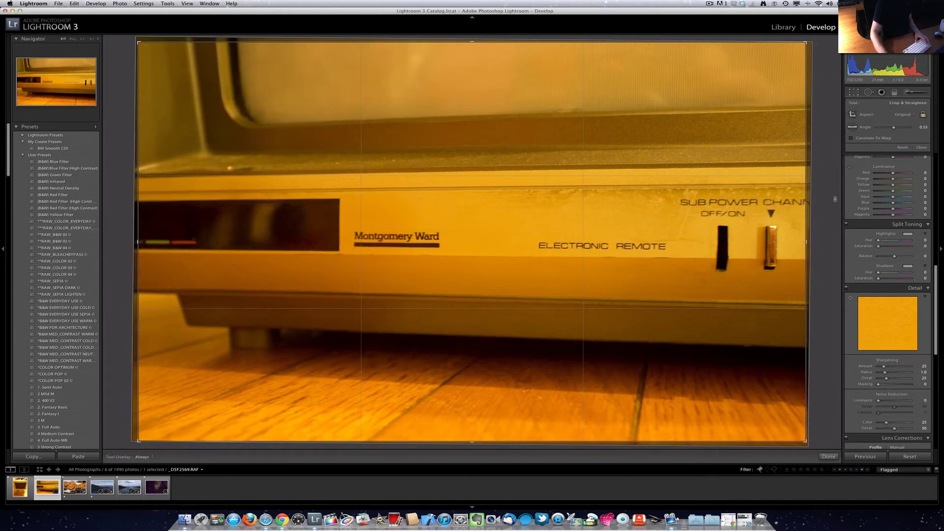
pyautogui.press('Return')
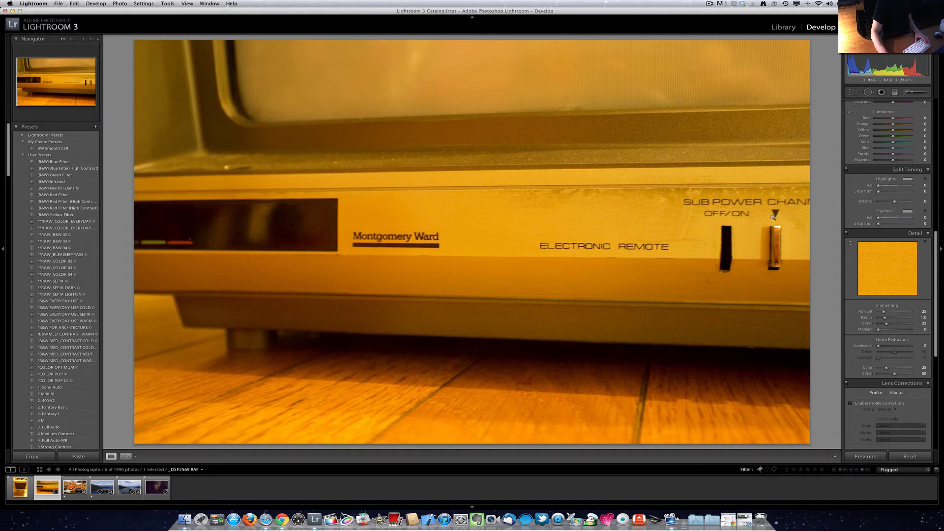
pyautogui.click(398, 245)
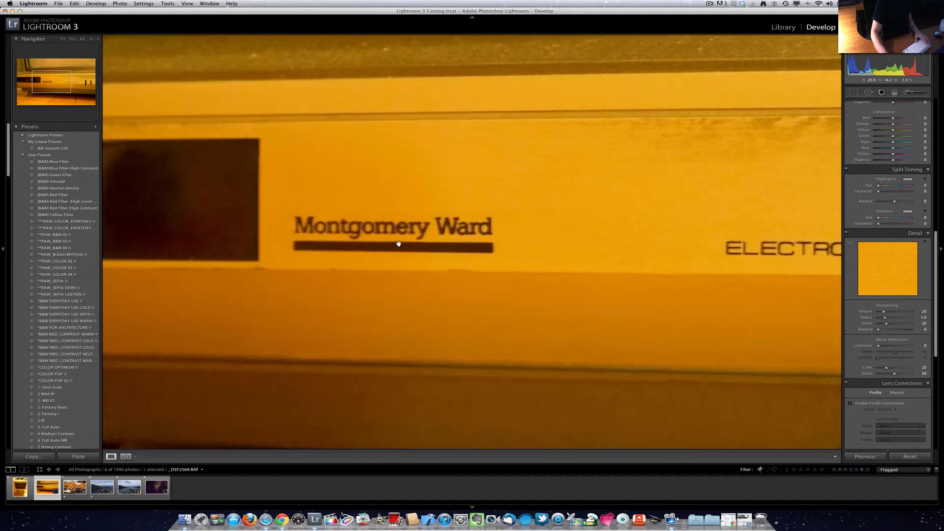
pyautogui.click(399, 238)
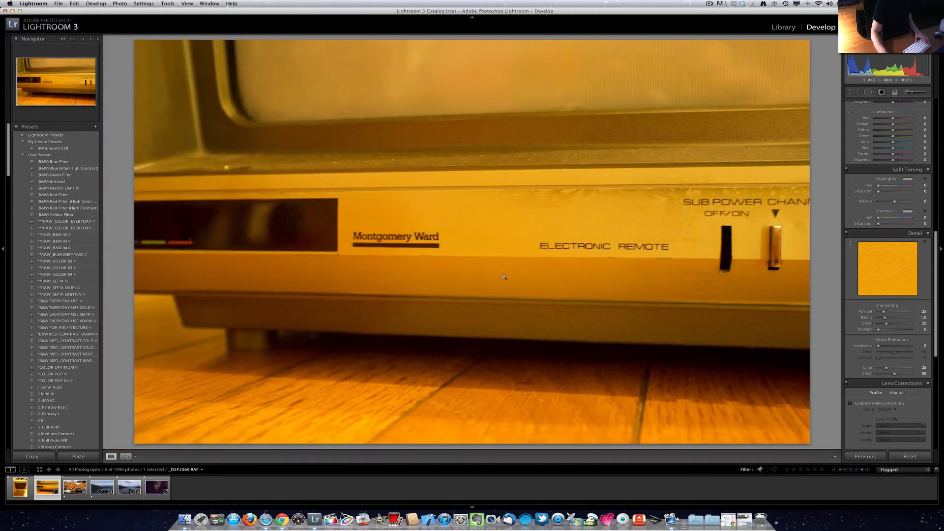
pyautogui.scroll(10, 894, 180)
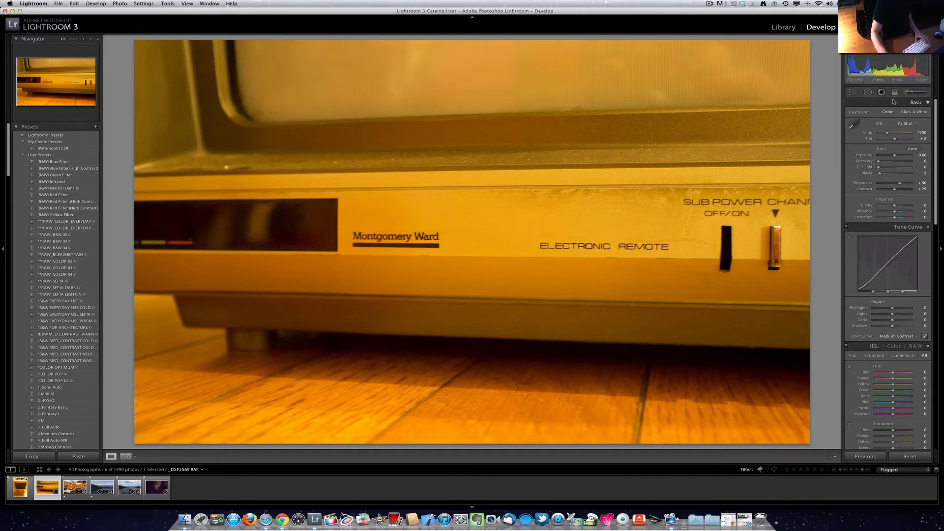
# - Sample the light TV panel for a neutral custom white balance and set Fill Light to 18
pyautogui.click(856, 123)
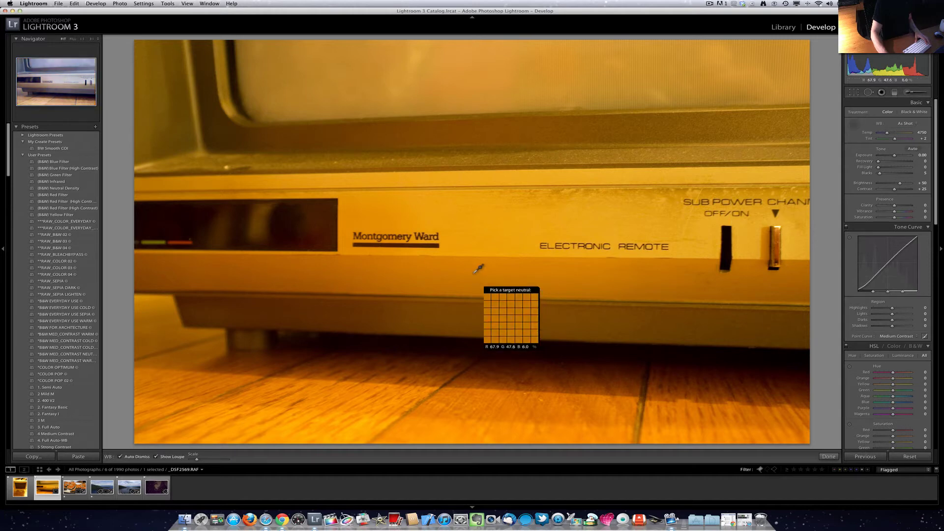
pyautogui.click(476, 213)
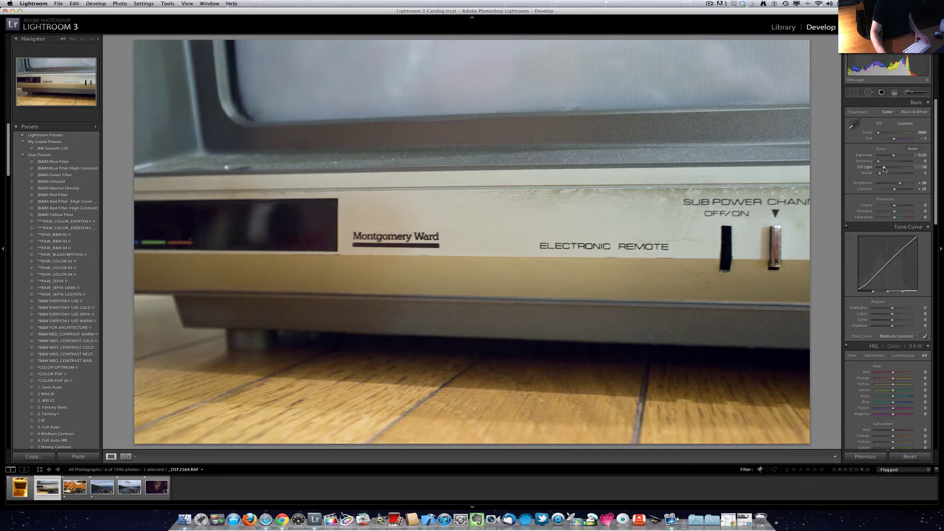
pyautogui.moveTo(878, 167); pyautogui.dragTo(880, 168)
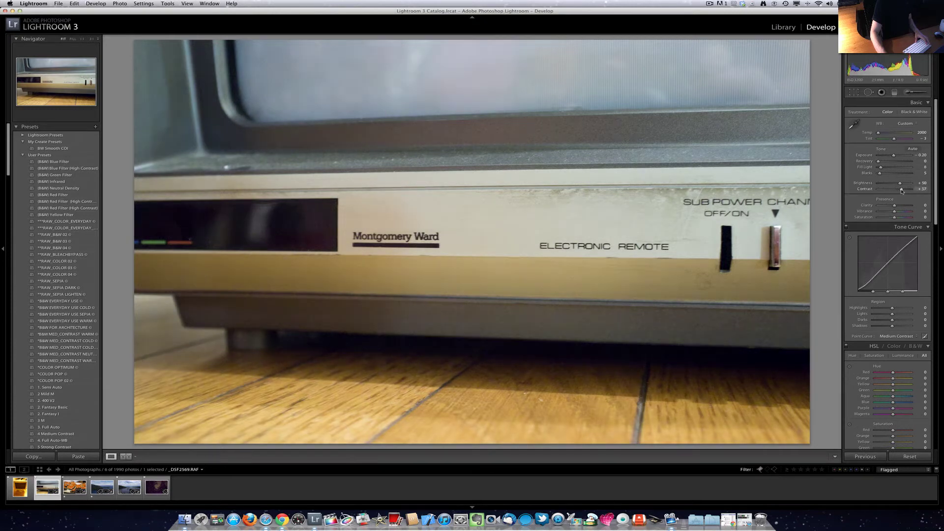
# - Increase the TV photo's straightening angle to 0.78 and adjust the tone-curve Shadows slider
pyautogui.click(855, 92)
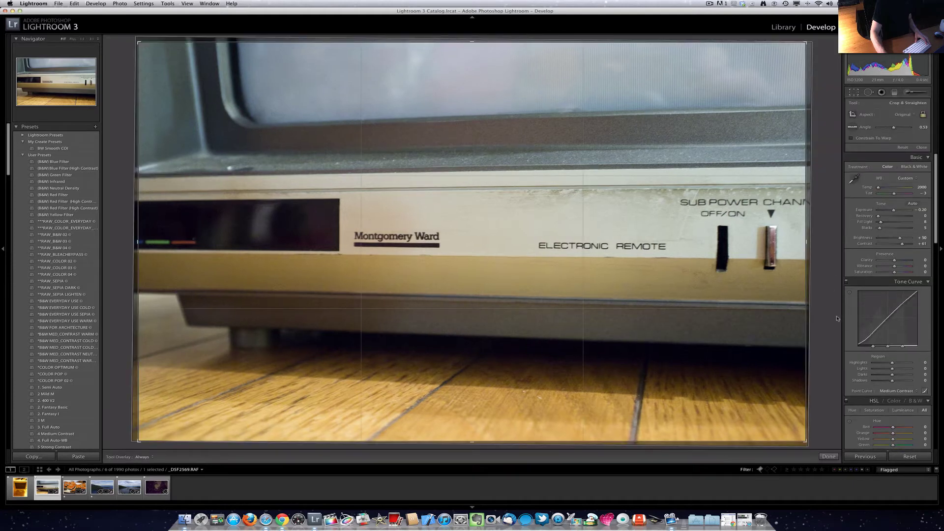
pyautogui.moveTo(825, 435); pyautogui.dragTo(823, 435)
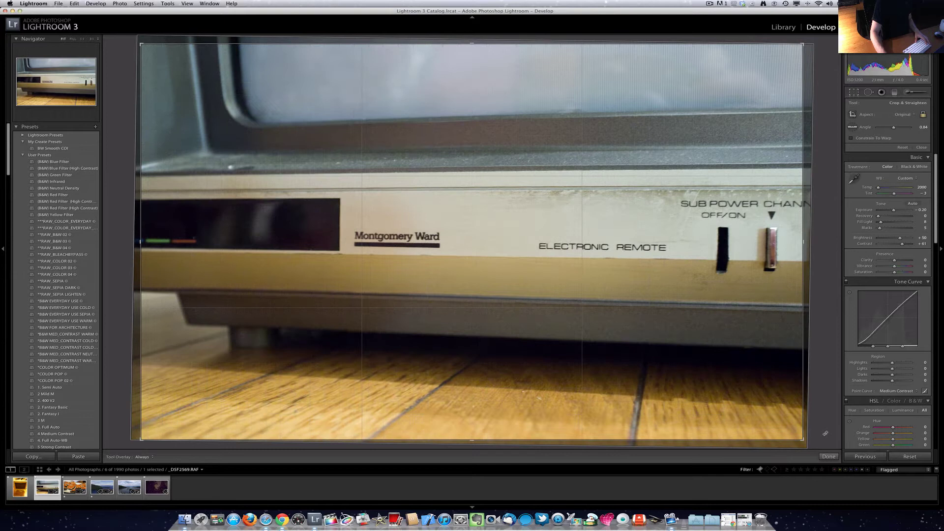
pyautogui.press('Return')
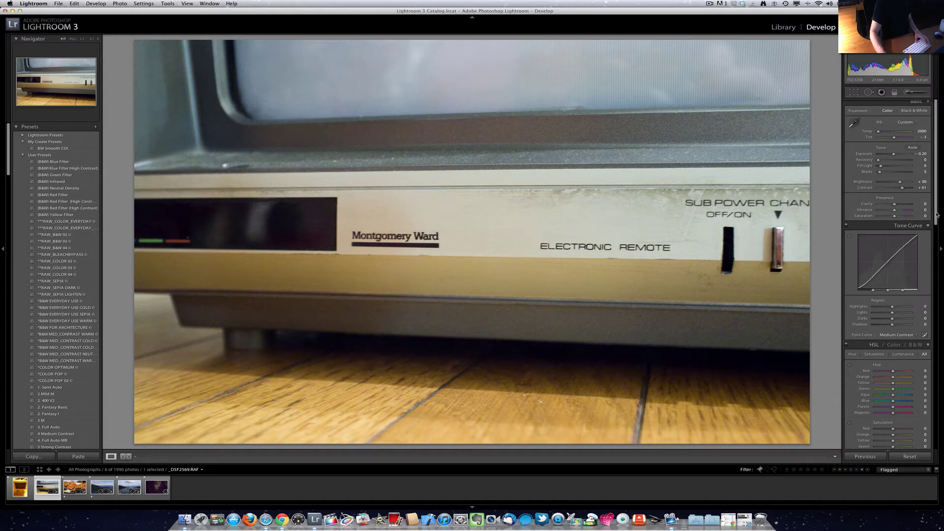
pyautogui.moveTo(936, 215); pyautogui.dragTo(940, 264)
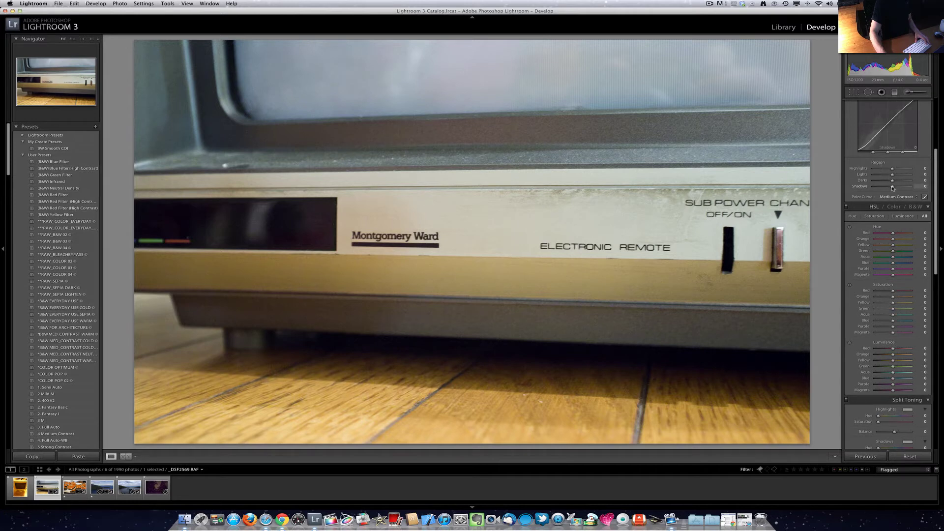
pyautogui.moveTo(892, 187)
pyautogui.mouseDown()
pyautogui.moveTo(882, 187)
pyautogui.moveTo(897, 198)
pyautogui.moveTo(889, 199)
pyautogui.mouseUp()
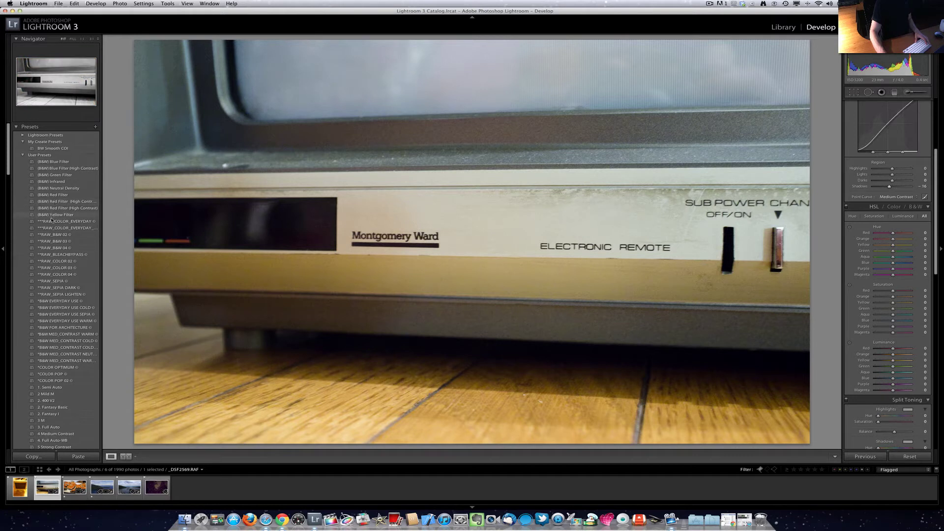
# - Try the COL Fried Eggs preset on the TV photo and undo it
pyautogui.scroll(-1, 53, 241)
pyautogui.scroll(1, 53, 246)
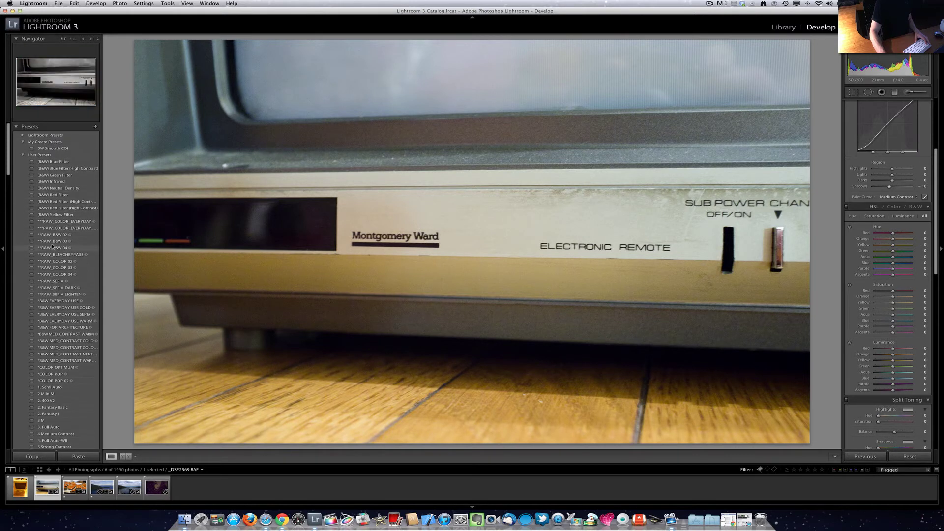
pyautogui.scroll(-15, 53, 246)
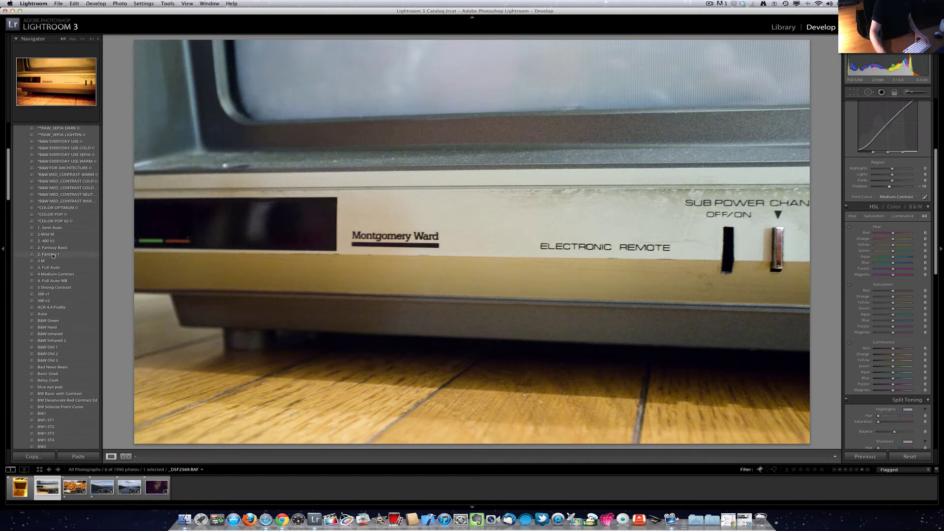
pyautogui.scroll(-7, 53, 255)
pyautogui.scroll(-20, 53, 256)
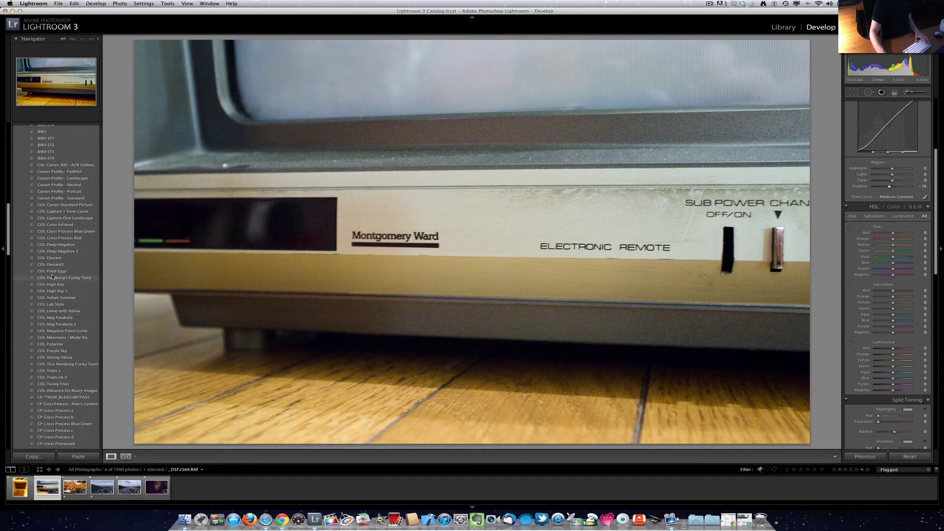
pyautogui.click(54, 272)
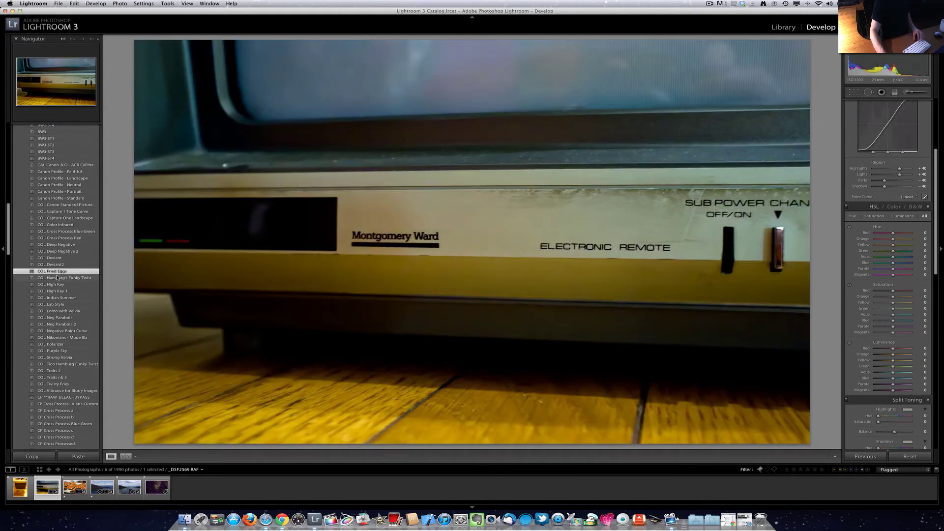
pyautogui.press('super+z')
# - Try CP Dragan 4, then Hawaii Five-O (Medium), undoing the Hawaii Five-O preset
pyautogui.scroll(-5, 56, 299)
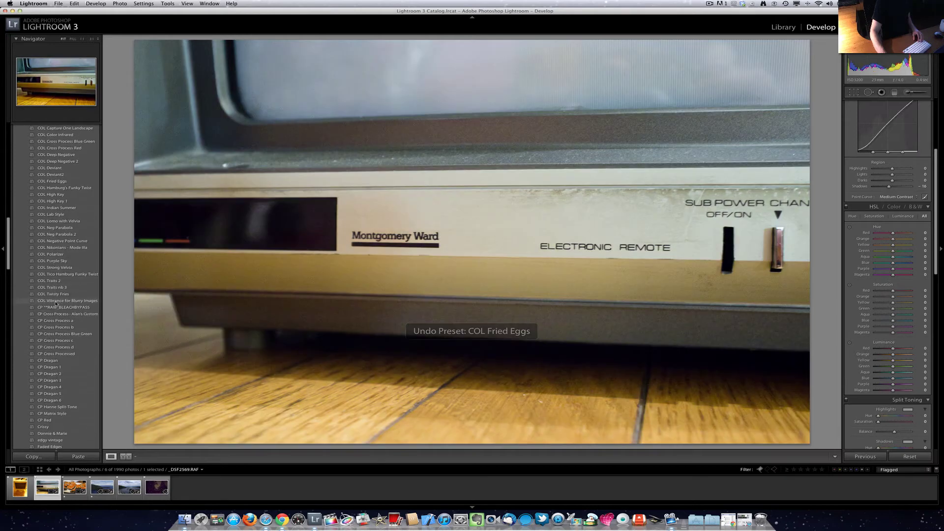
pyautogui.scroll(-5, 57, 304)
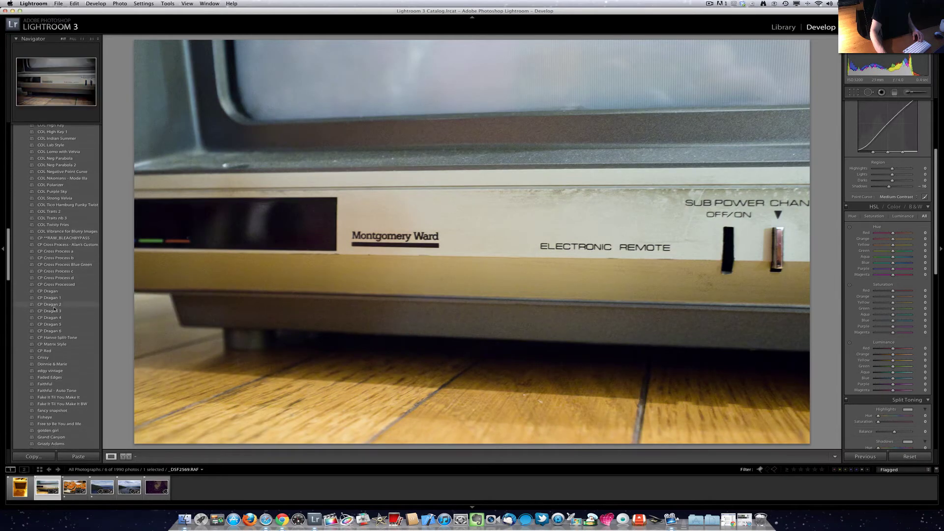
pyautogui.click(54, 317)
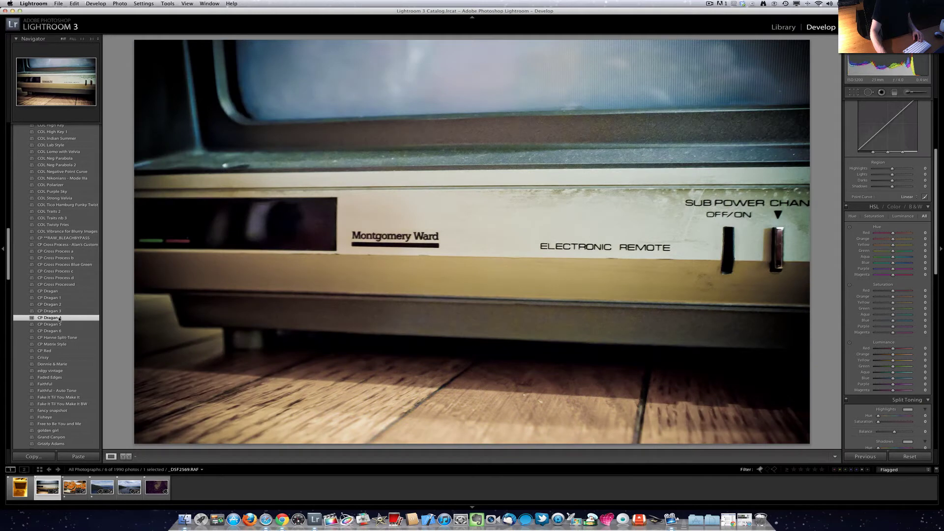
pyautogui.scroll(-5, 58, 319)
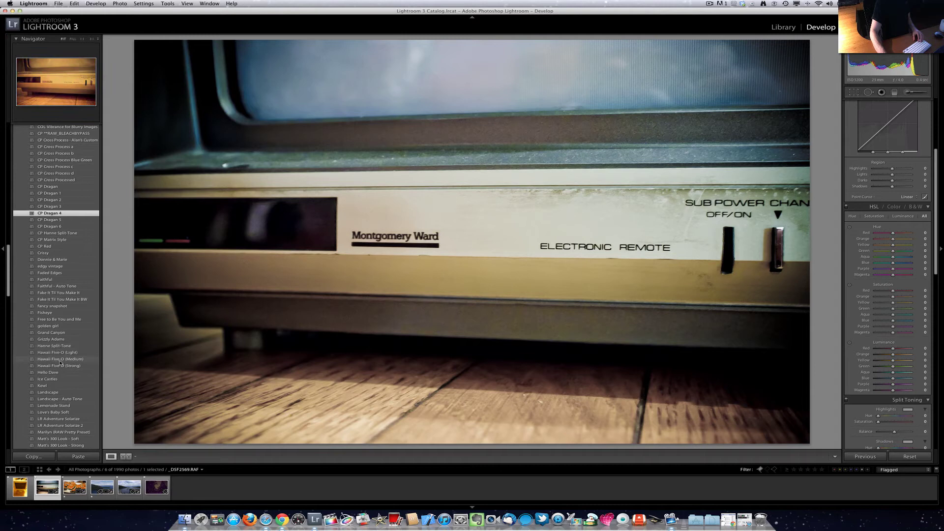
pyautogui.click(60, 360)
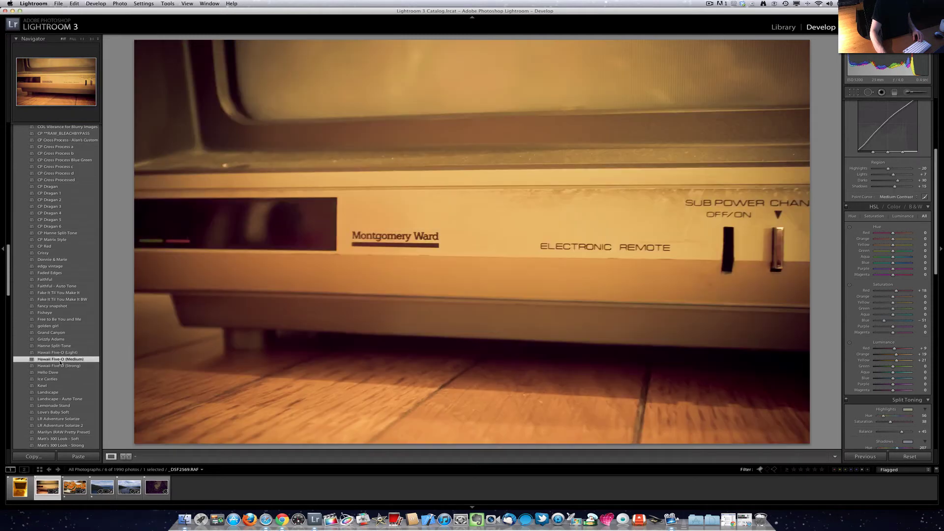
pyautogui.press('super+z')
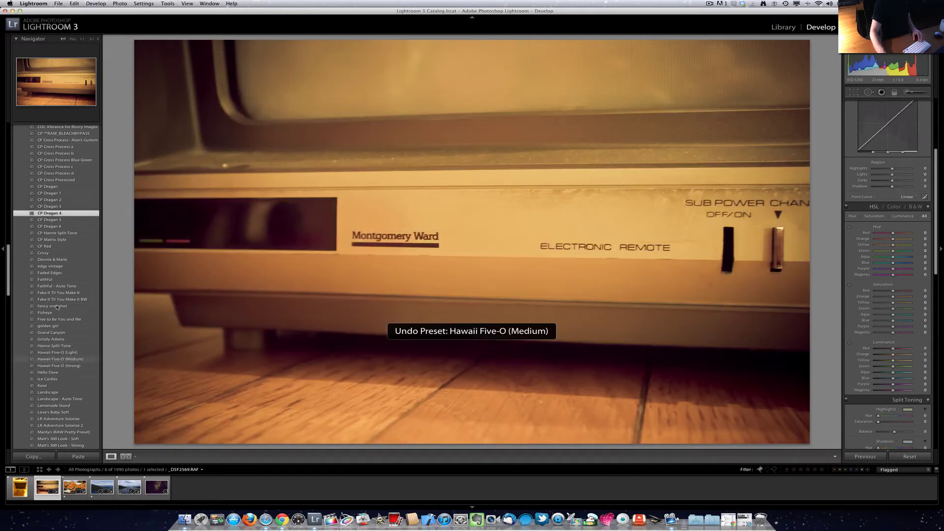
pyautogui.scroll(-6, 55, 315)
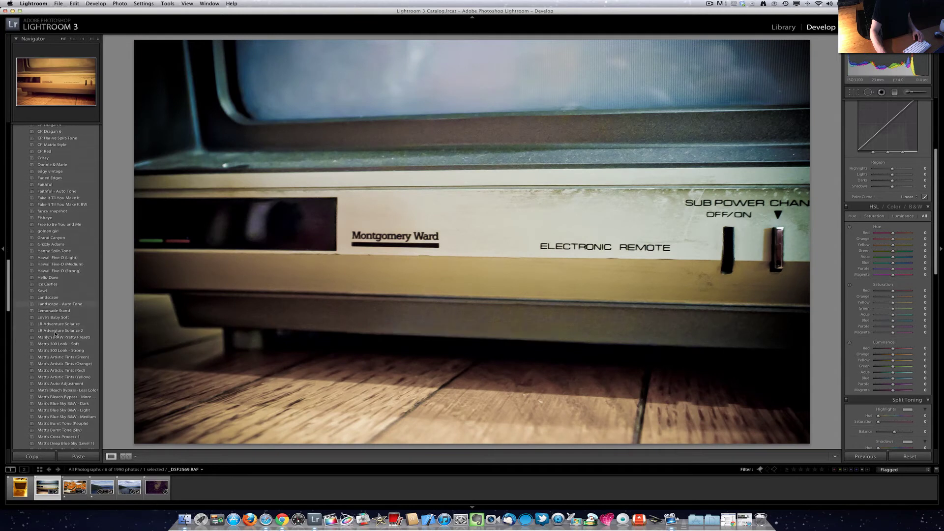
pyautogui.scroll(-3, 55, 337)
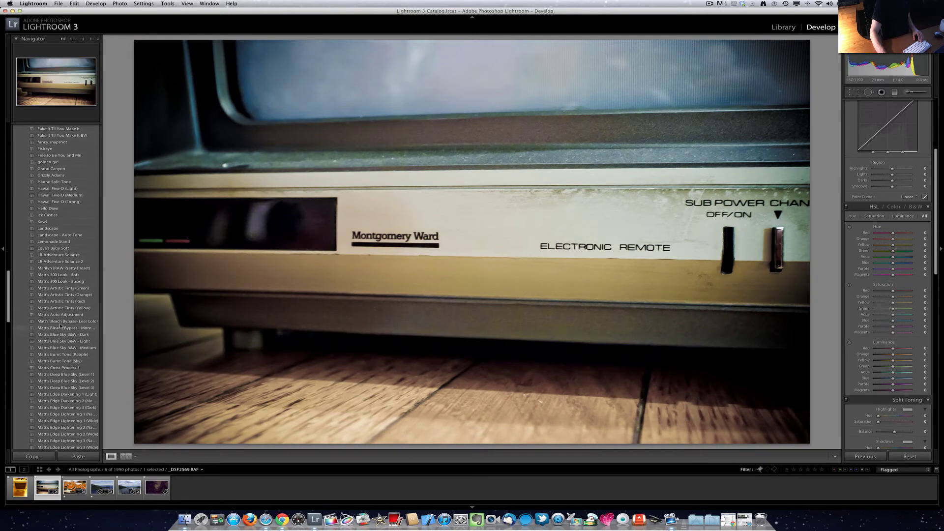
pyautogui.scroll(-3, 60, 344)
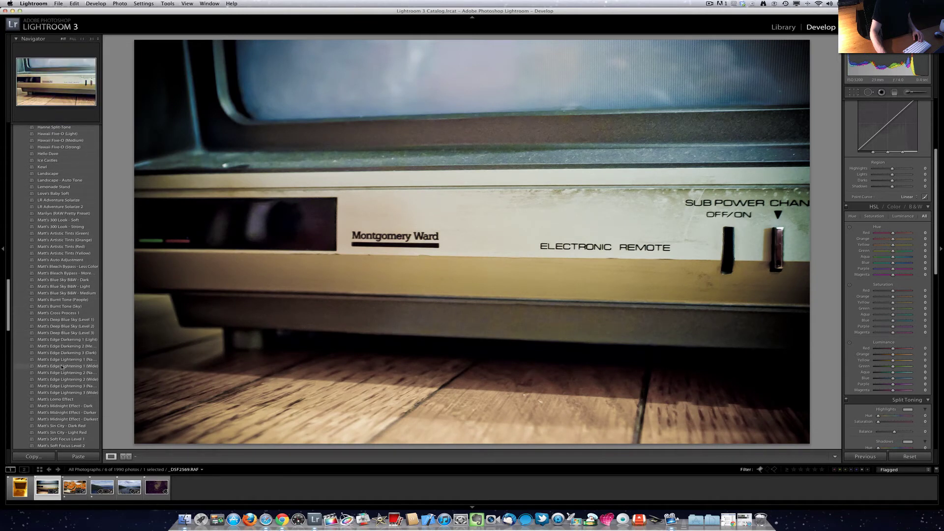
# - Apply the Matt's Edge Lightening 1 (Wide) preset and enable Fujifilm FinePix X100 lens profile corrections
pyautogui.click(61, 367)
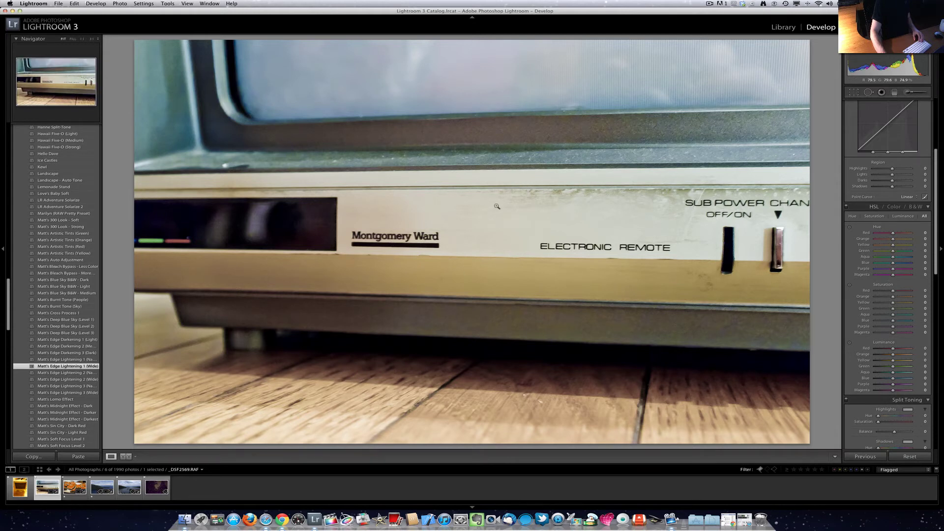
pyautogui.scroll(-8, 879, 232)
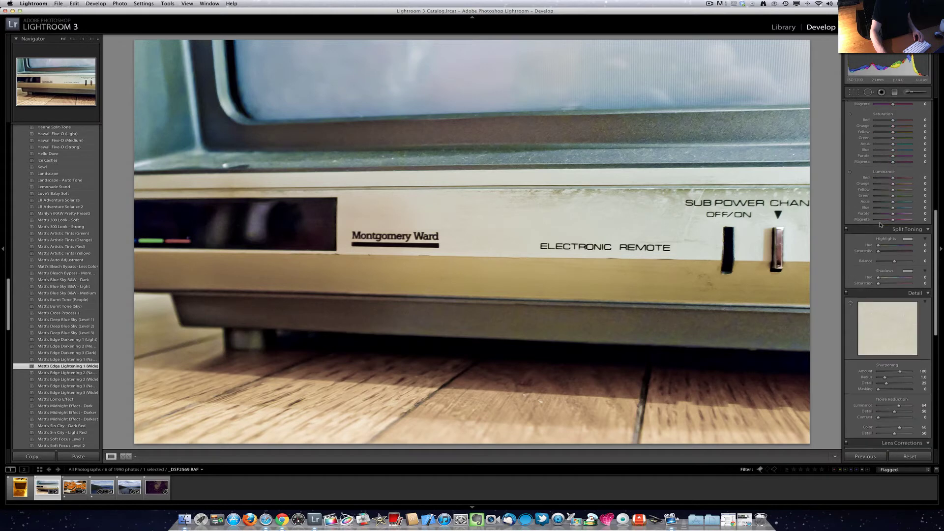
pyautogui.scroll(-4, 879, 232)
pyautogui.click(872, 265)
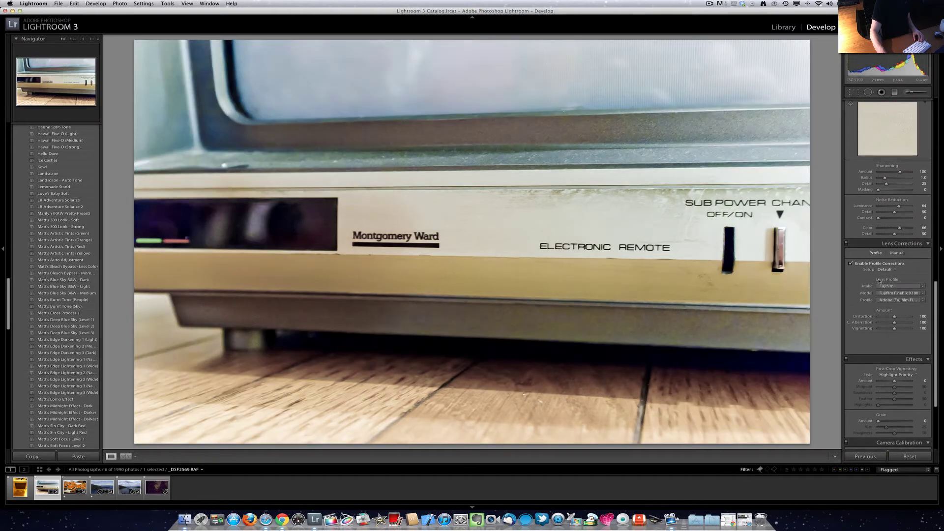
pyautogui.scroll(-5, 879, 281)
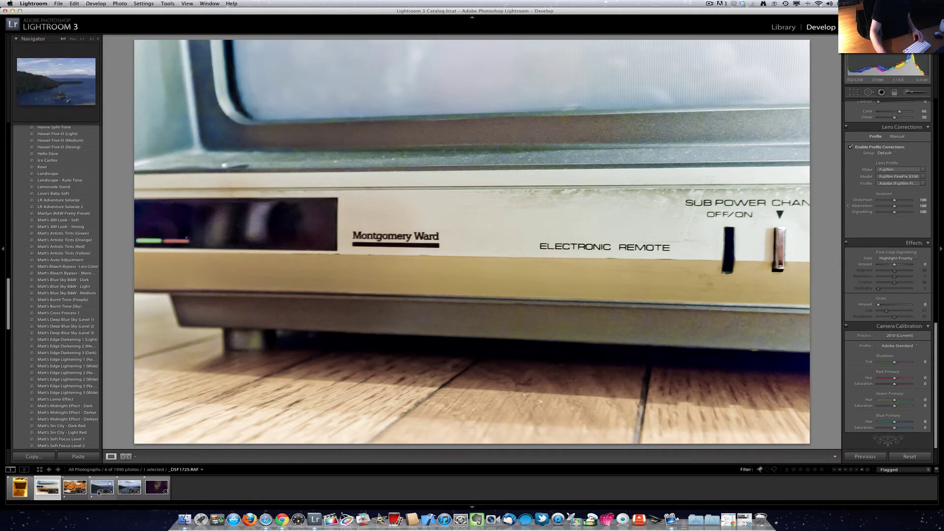
# - Bring the night trees photo _MG_6409.CR2 into Develop and inspect the sky at 1:1
pyautogui.click(156, 487)
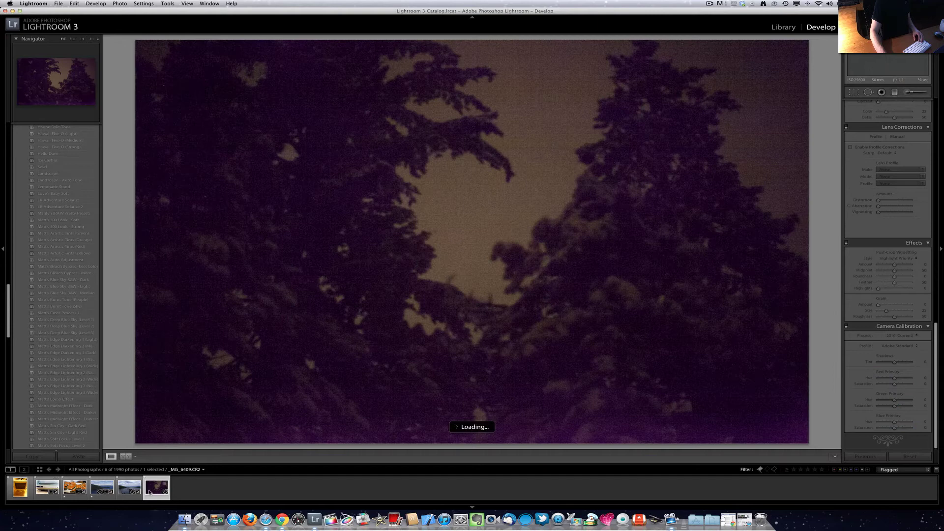
pyautogui.click(782, 28)
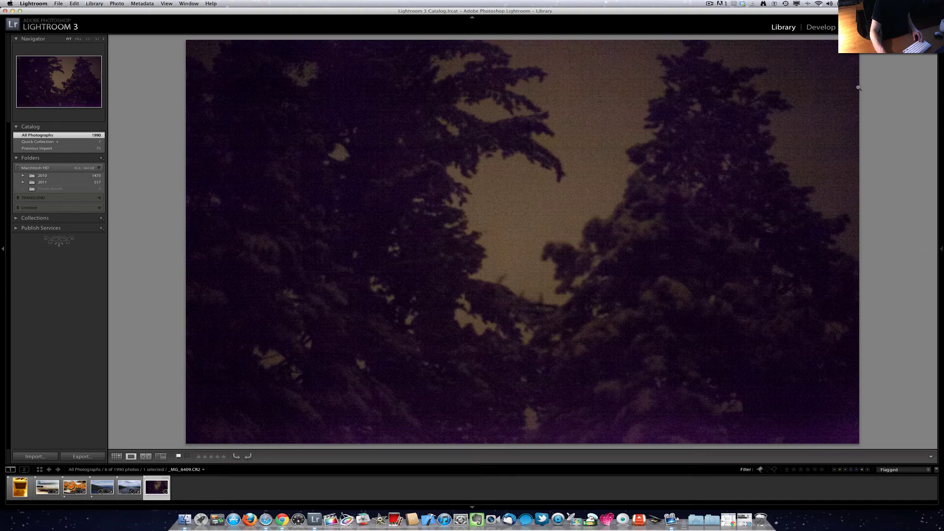
pyautogui.click(820, 28)
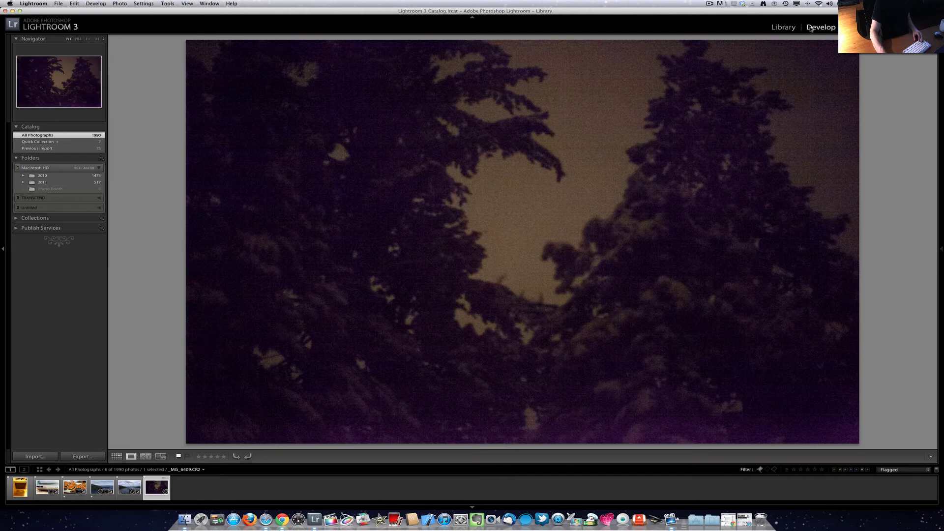
pyautogui.scroll(10, 877, 125)
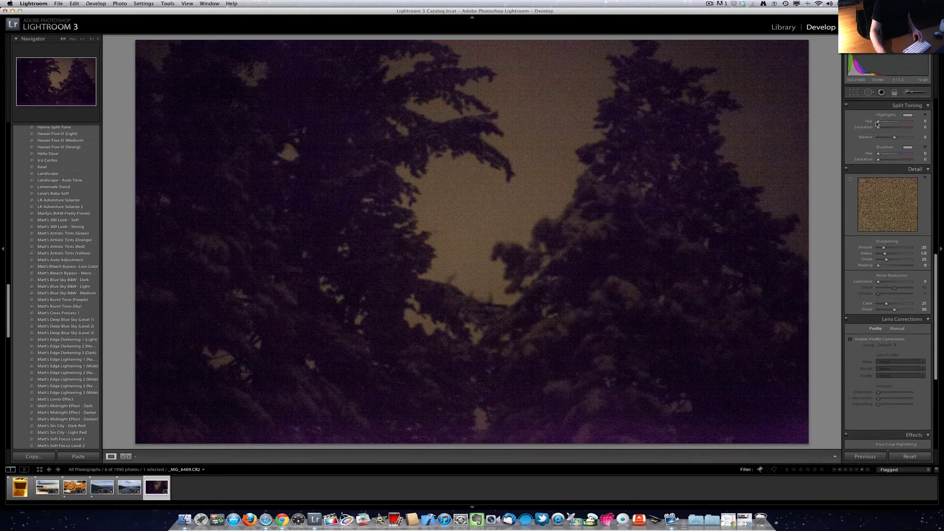
pyautogui.scroll(10, 876, 124)
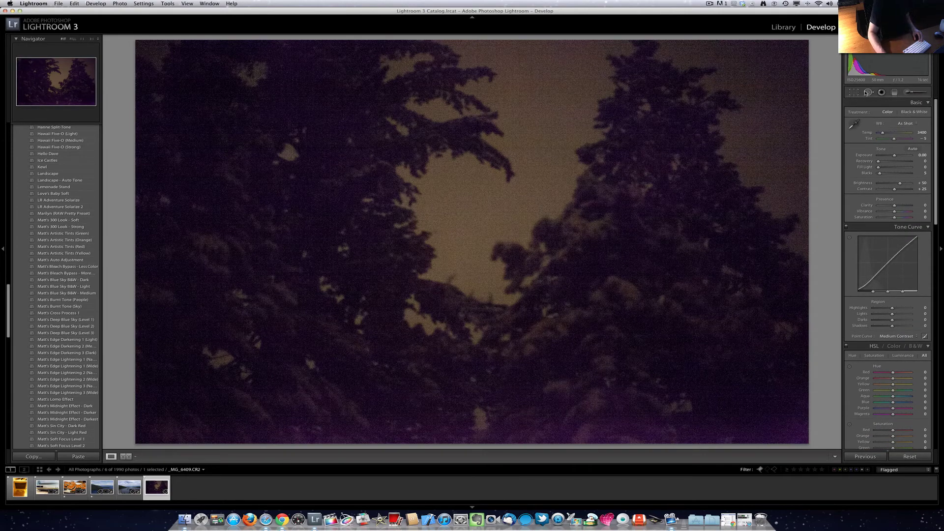
pyautogui.click(480, 175)
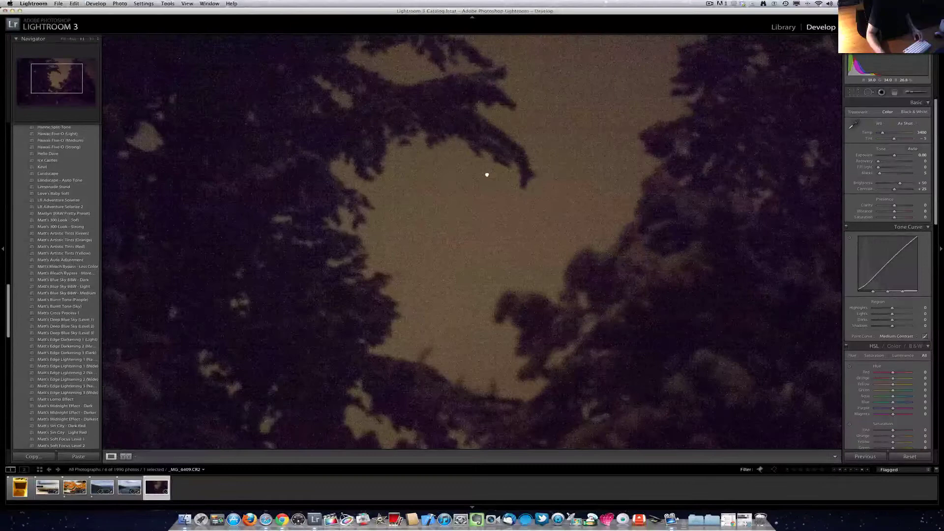
pyautogui.click(449, 191)
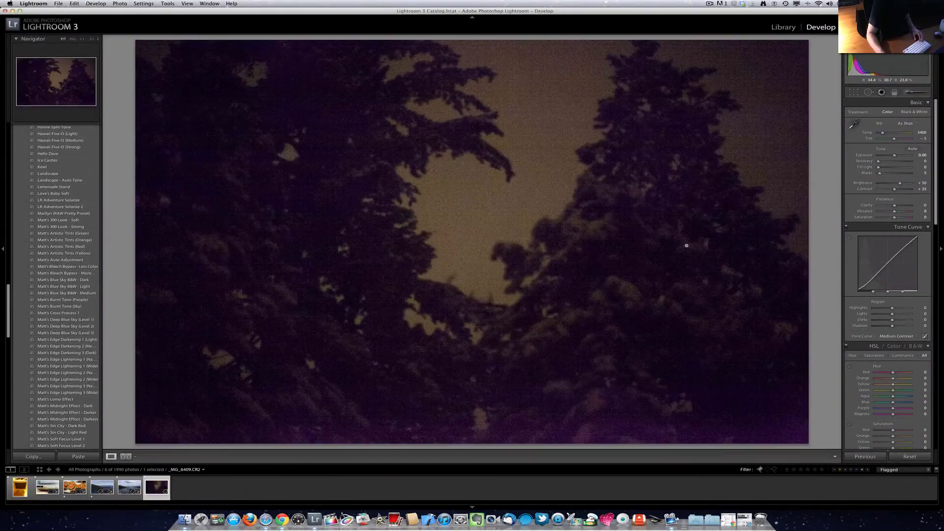
# - Sample white balance with the eyedropper, undoing a bad sample, to reach Temp 3050, Tint +9
pyautogui.click(854, 125)
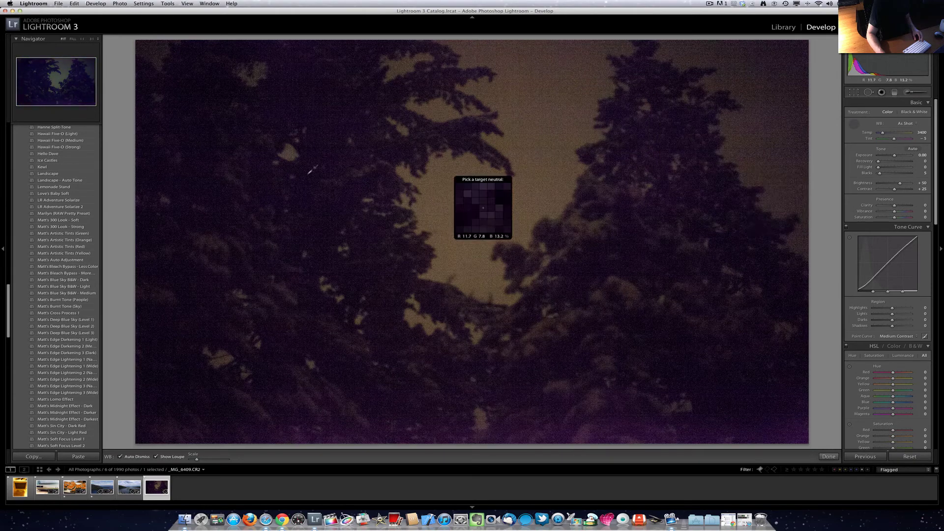
pyautogui.click(793, 189)
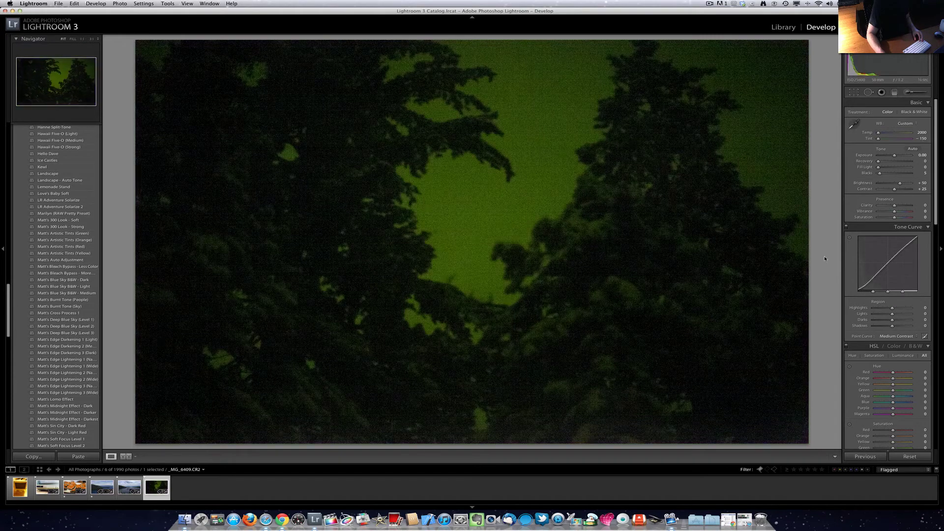
pyautogui.click(853, 125)
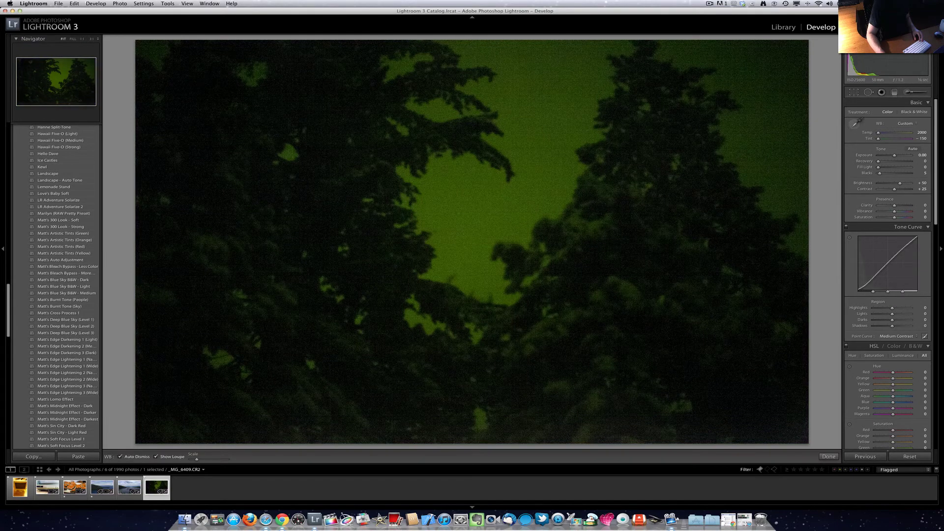
pyautogui.click(349, 153)
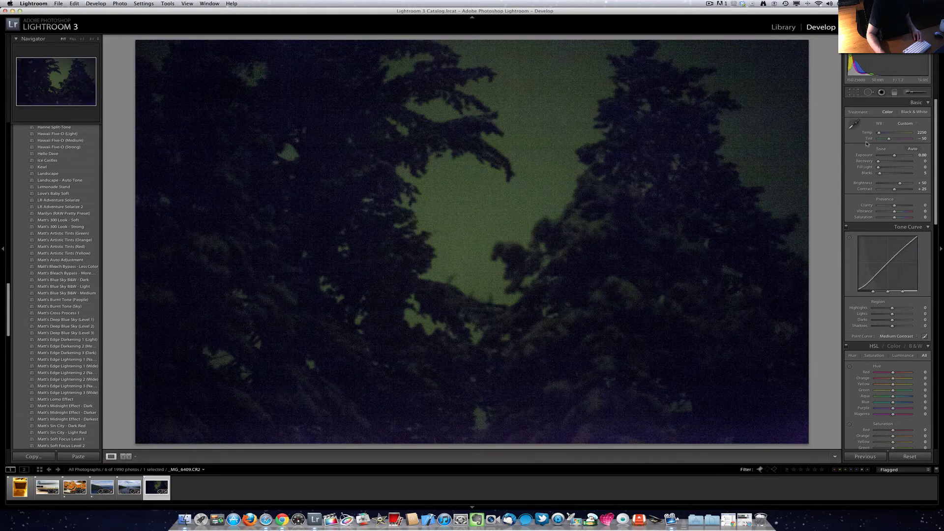
pyautogui.press('super+z')
pyautogui.click(854, 124)
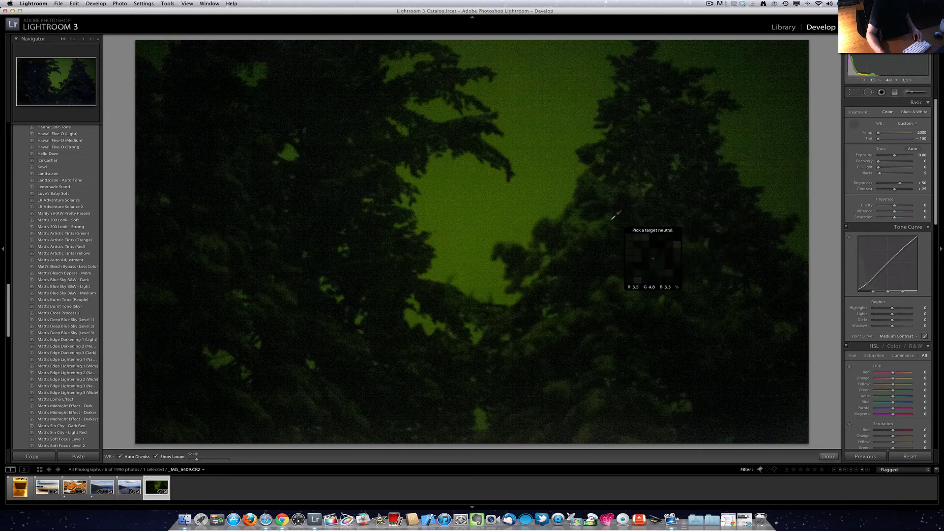
pyautogui.click(578, 219)
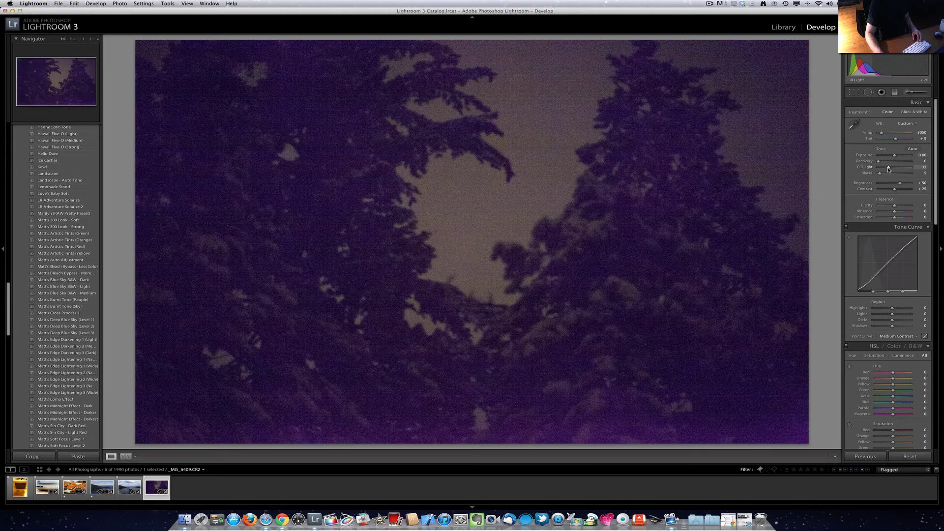
# - Lower Fill Light to 36 and Exposure to -1.80, then pull down the tone curve Highlights
pyautogui.moveTo(892, 168); pyautogui.dragTo(896, 158)
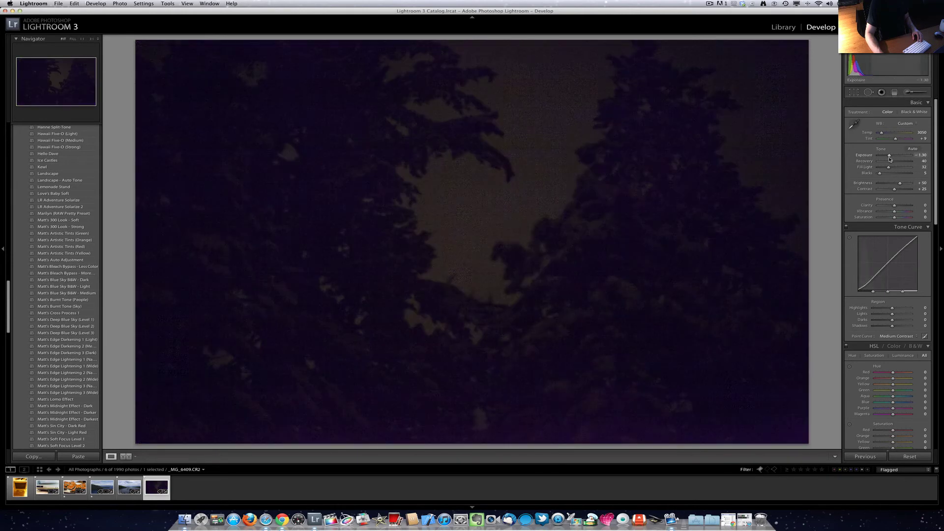
pyautogui.moveTo(888, 157); pyautogui.dragTo(887, 158)
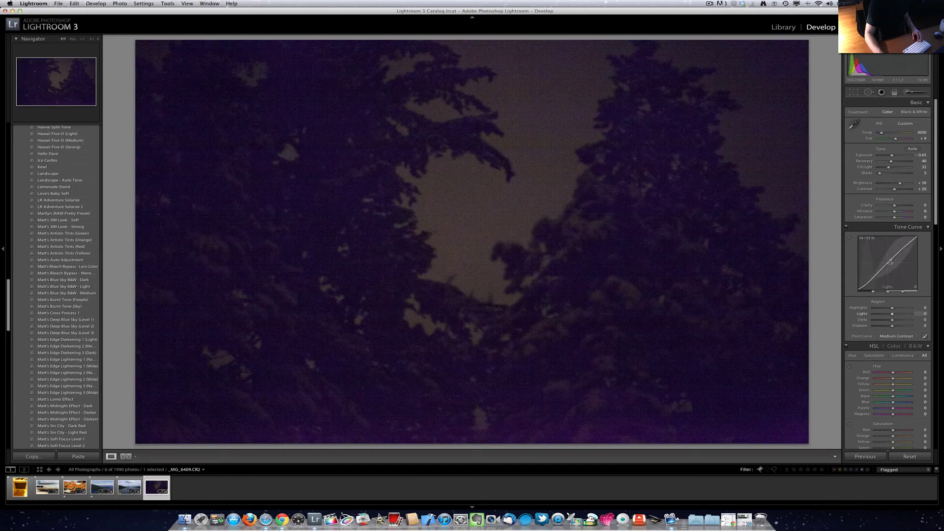
pyautogui.scroll(-3, 894, 250)
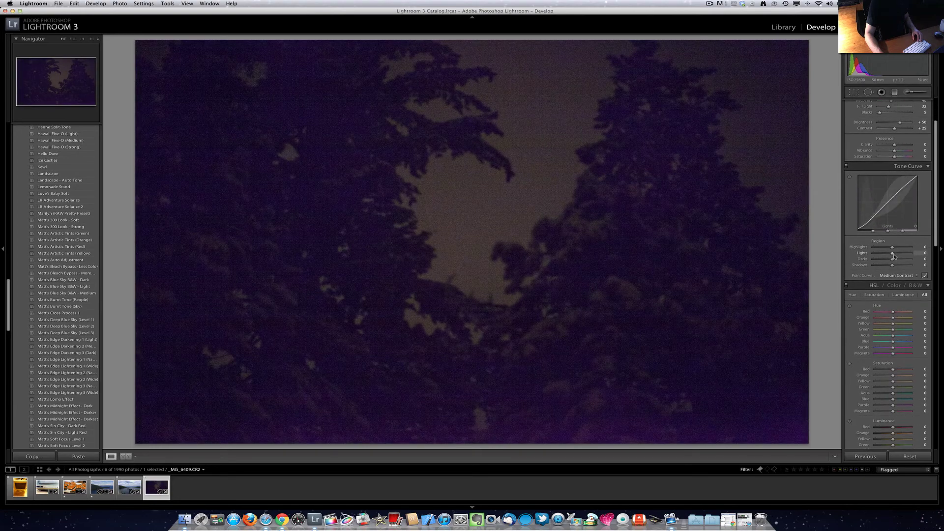
pyautogui.moveTo(893, 250)
pyautogui.mouseDown()
pyautogui.moveTo(880, 250)
pyautogui.moveTo(909, 250)
pyautogui.moveTo(893, 251)
pyautogui.moveTo(903, 270)
pyautogui.moveTo(879, 273)
pyautogui.moveTo(899, 273)
pyautogui.moveTo(889, 262)
pyautogui.mouseUp()
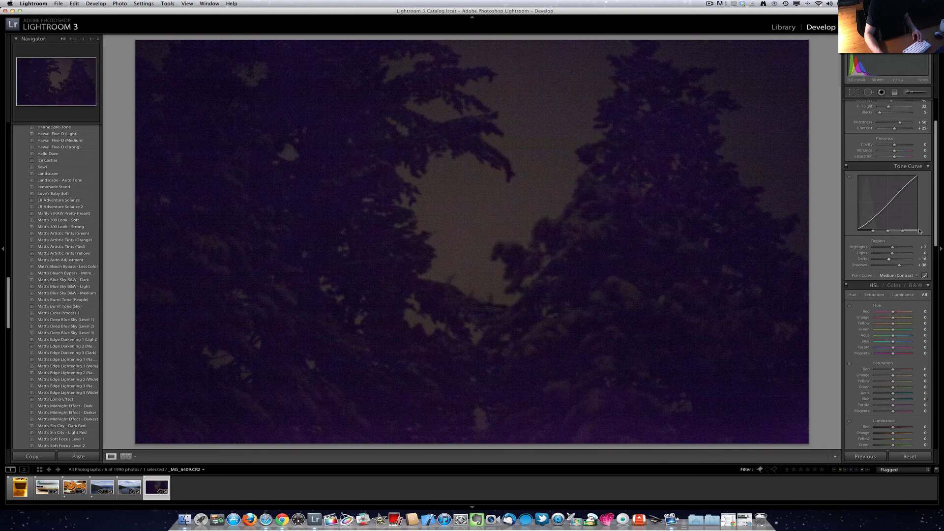
# - Try Canon lens profile corrections on the trees photo, then switch them back off
pyautogui.moveTo(936, 222); pyautogui.dragTo(936, 366)
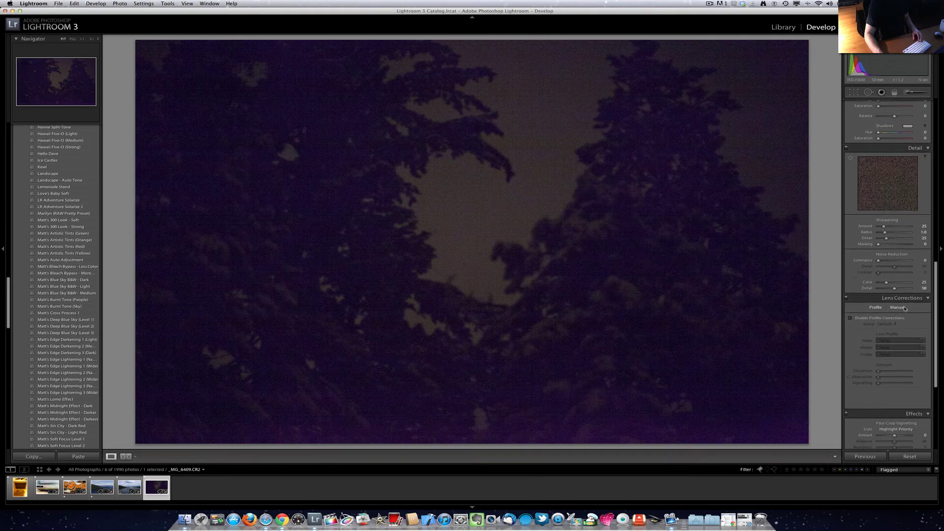
pyautogui.click(894, 318)
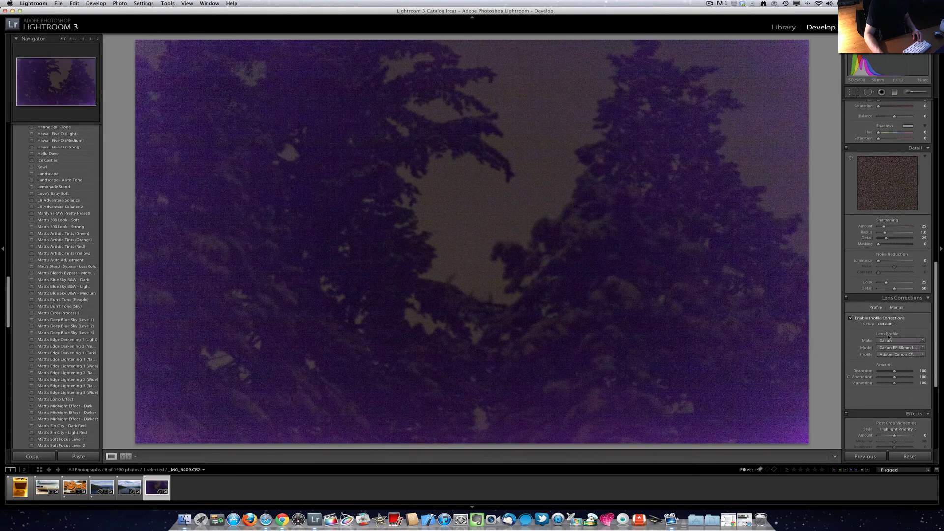
pyautogui.click(886, 319)
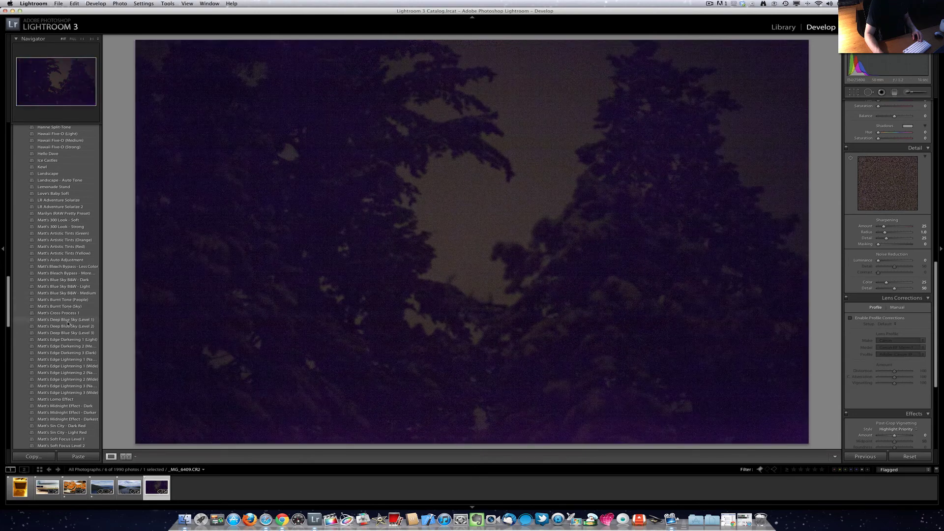
# - Try the Sedona and ST Vergilbt/Gilted presets, undoing each one
pyautogui.scroll(-3, 68, 323)
pyautogui.scroll(-10, 57, 284)
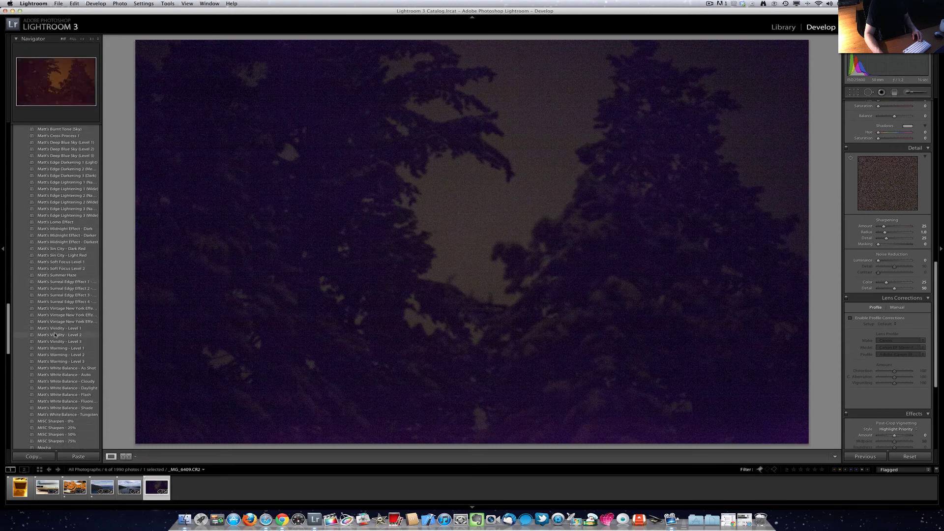
pyautogui.scroll(-6, 60, 352)
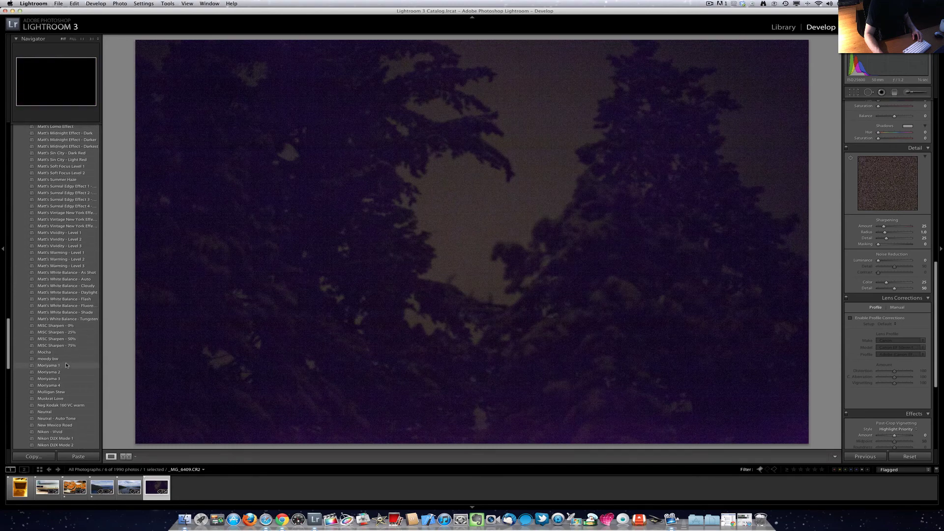
pyautogui.scroll(-14, 66, 305)
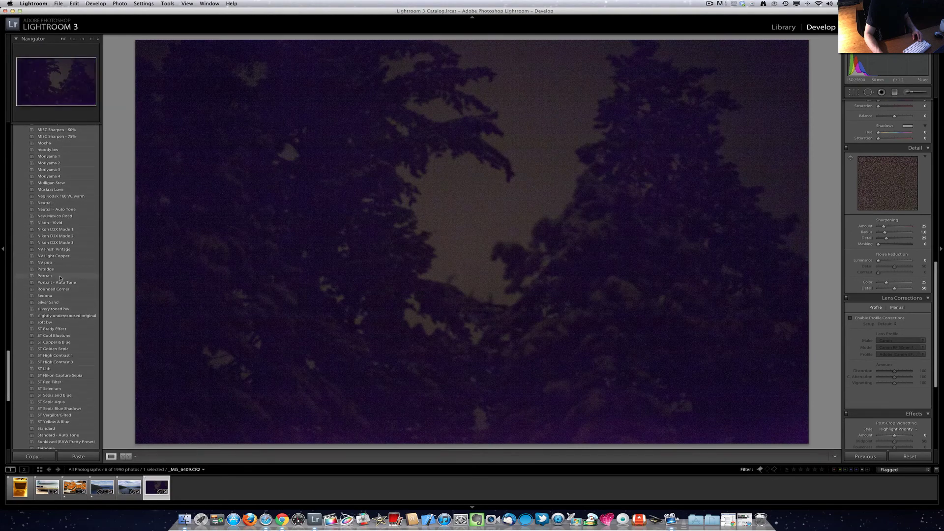
pyautogui.click(60, 296)
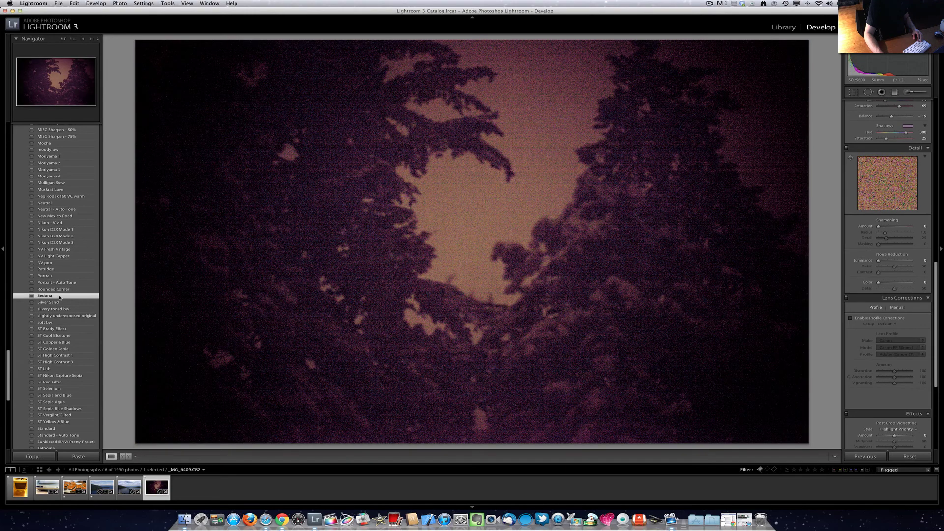
pyautogui.press('super+z')
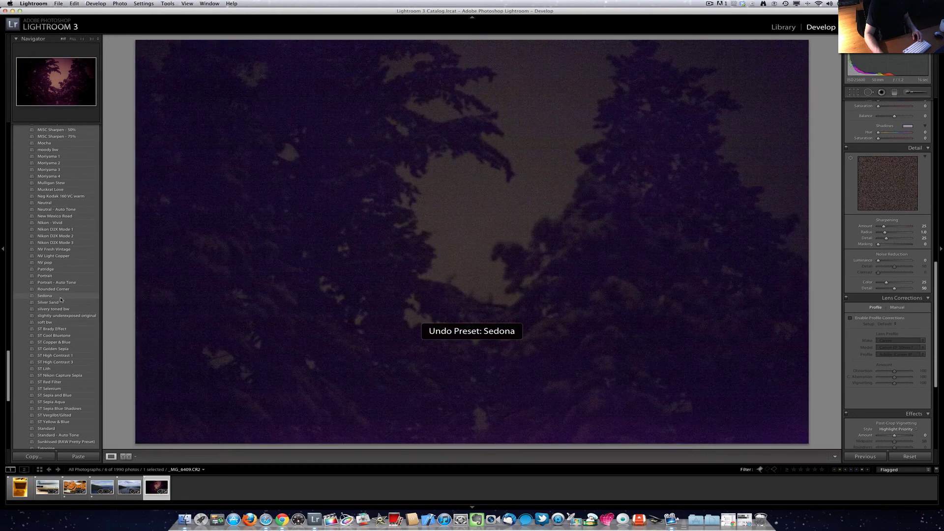
pyautogui.scroll(-5, 60, 304)
pyautogui.scroll(-3, 59, 310)
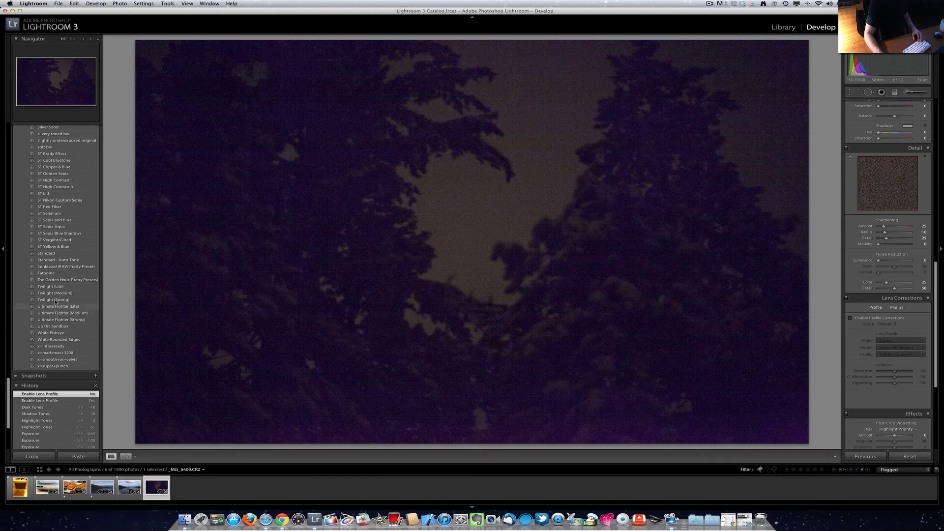
pyautogui.click(56, 240)
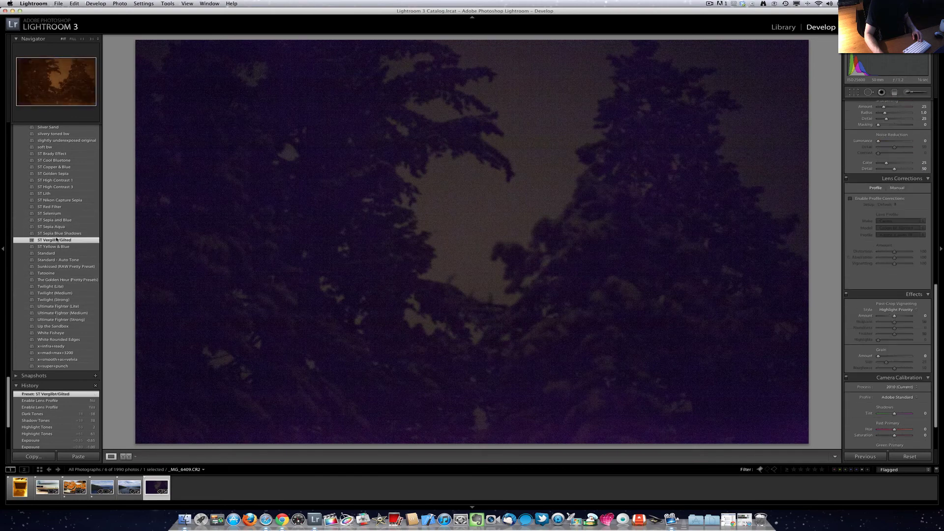
pyautogui.press('super+z')
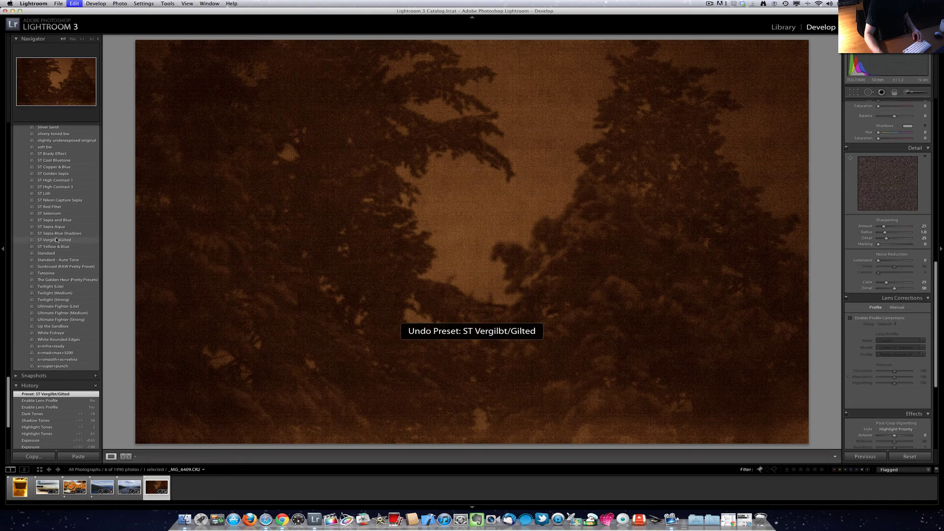
# - Apply the (B&W) Yellow Filter preset to make the trees photo black and white
pyautogui.scroll(15, 57, 239)
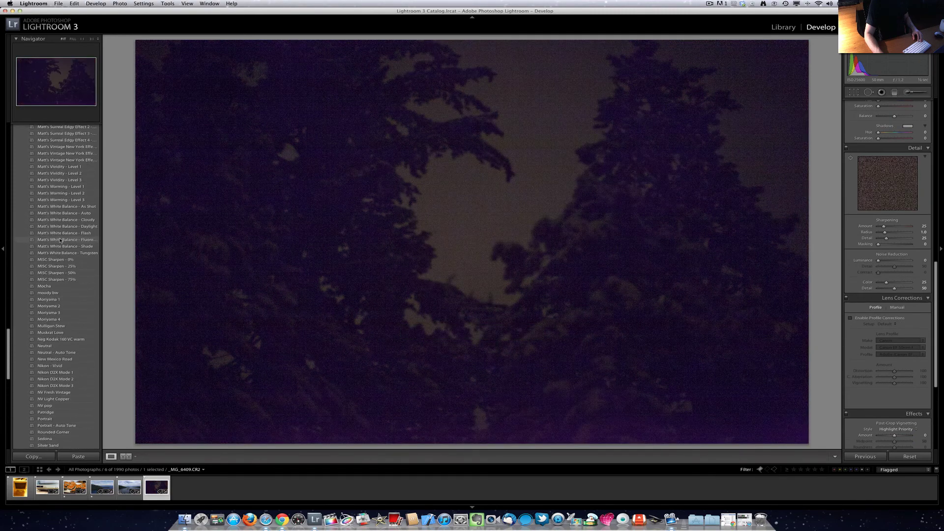
pyautogui.scroll(15, 60, 240)
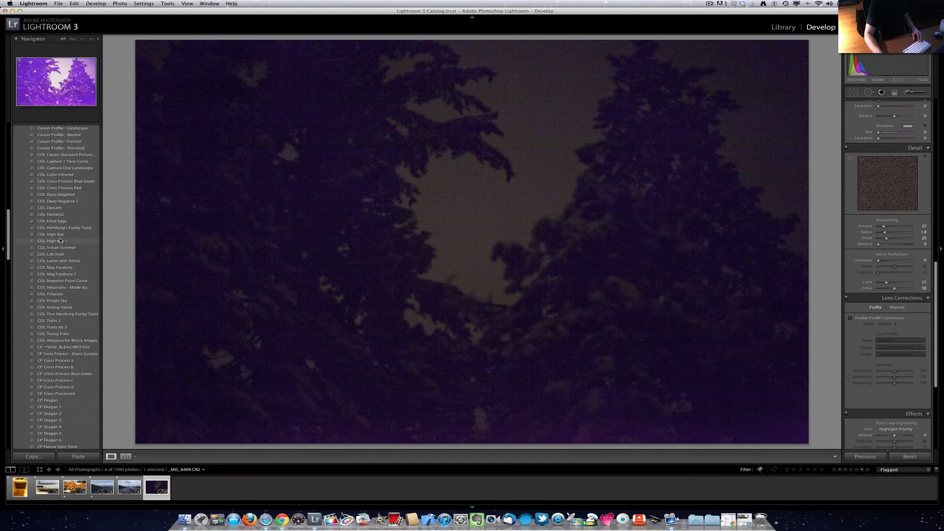
pyautogui.scroll(15, 60, 241)
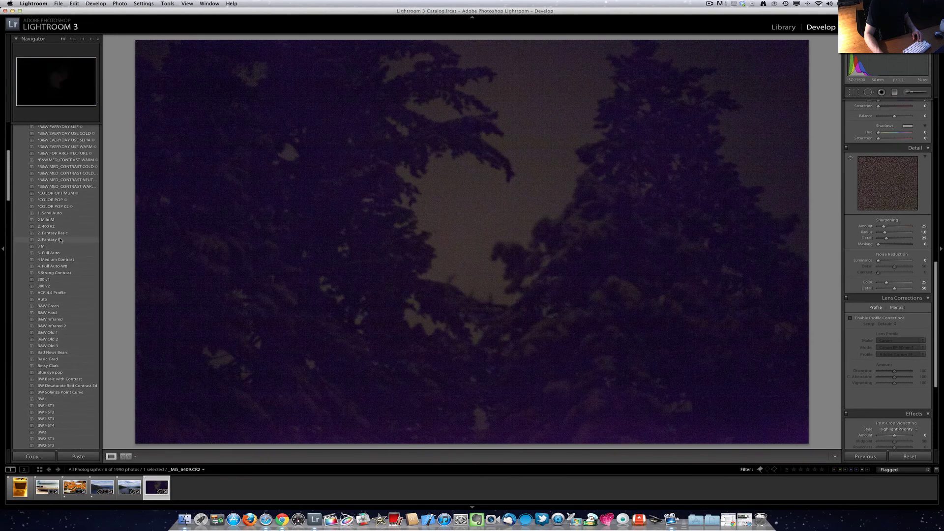
pyautogui.scroll(10, 60, 241)
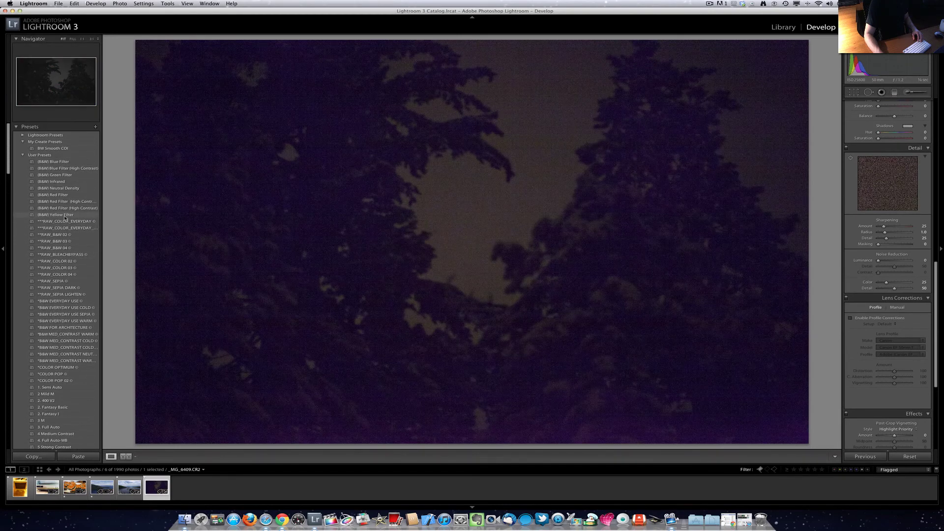
pyautogui.click(65, 216)
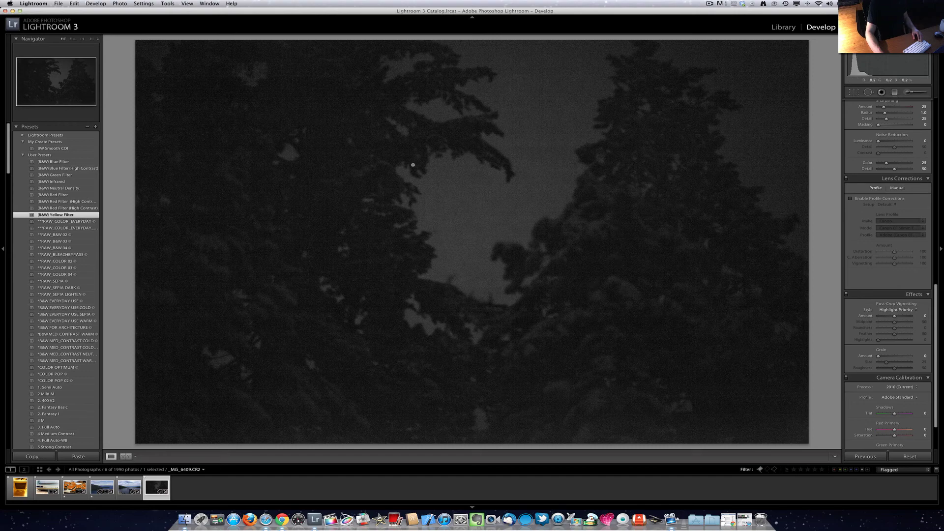
pyautogui.click(101, 484)
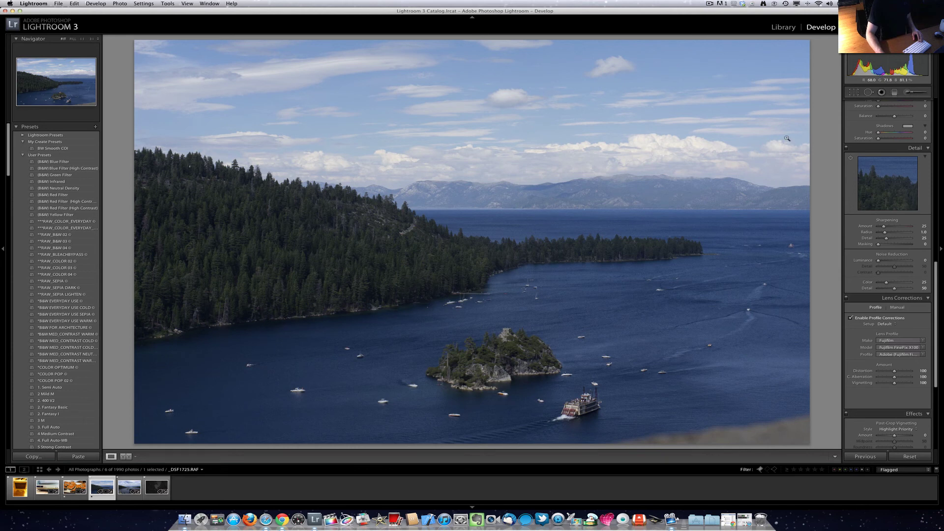
pyautogui.scroll(5, 867, 129)
pyautogui.scroll(10, 866, 129)
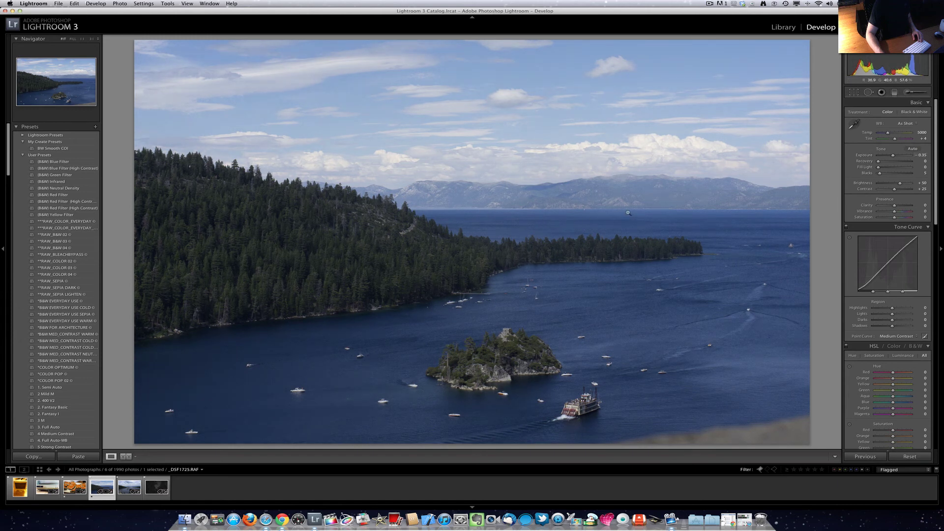
# - Straighten the lake photo to -1.88° to level the horizon
pyautogui.click(853, 93)
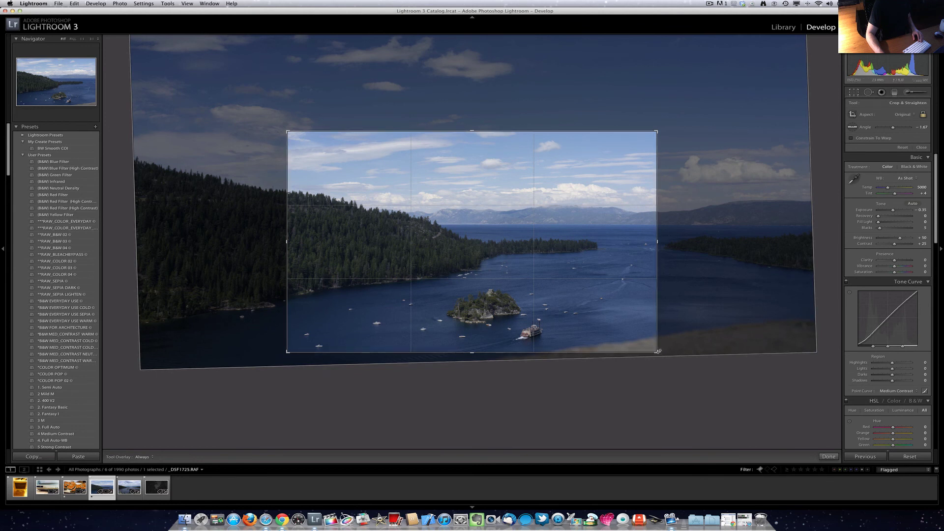
pyautogui.moveTo(658, 351); pyautogui.dragTo(660, 351)
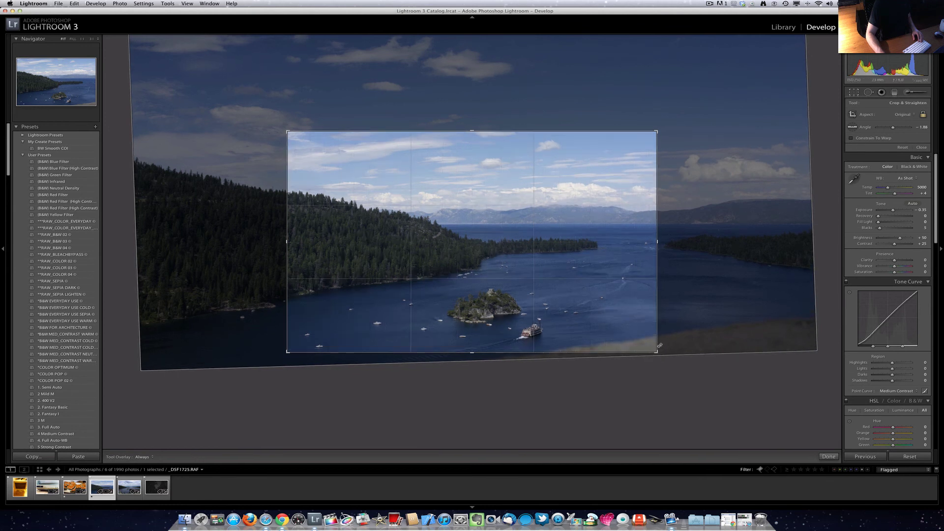
pyautogui.press('Return')
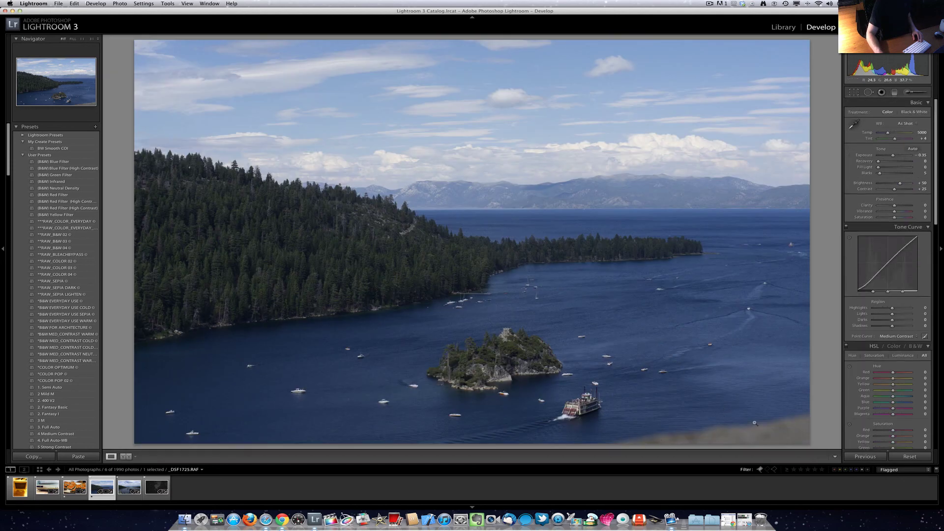
# - Crop tighter around the shore, island and paddle steamer, repositioning the frame
pyautogui.click(852, 91)
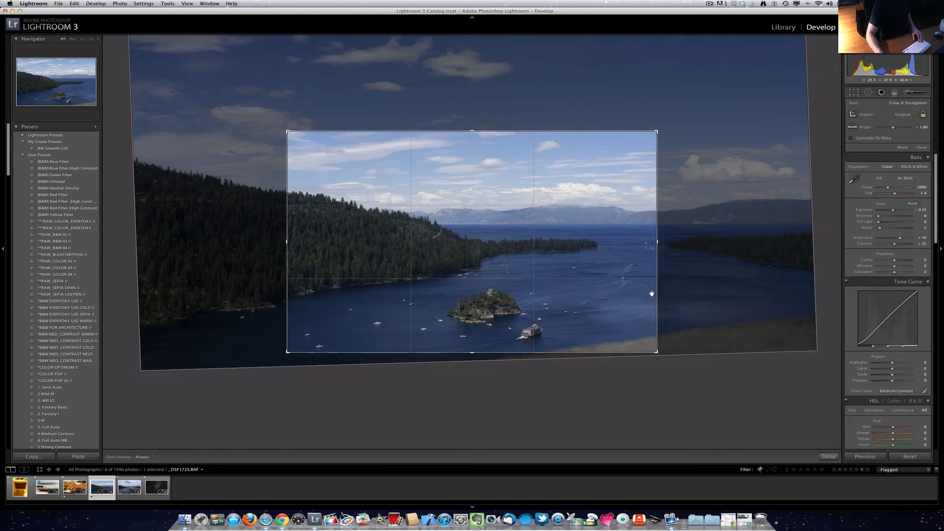
pyautogui.moveTo(655, 352); pyautogui.dragTo(643, 344)
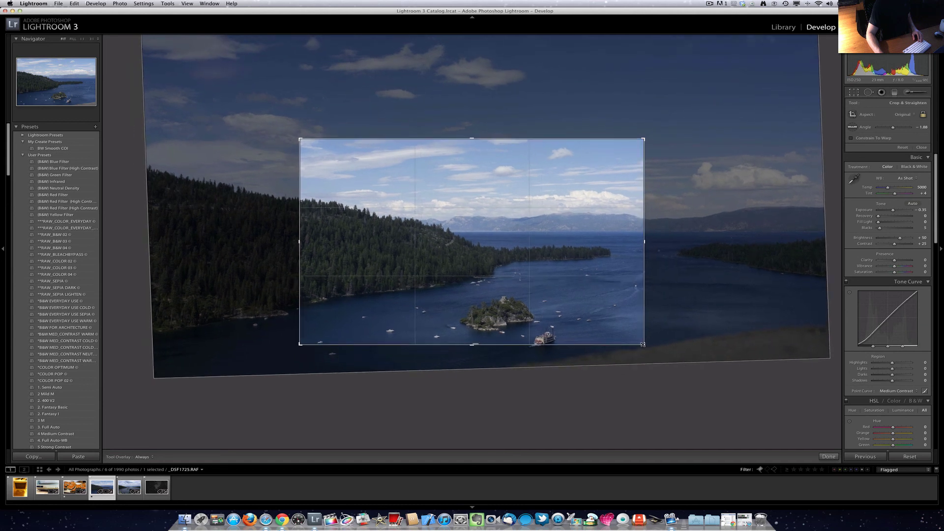
pyautogui.moveTo(530, 287); pyautogui.dragTo(528, 283)
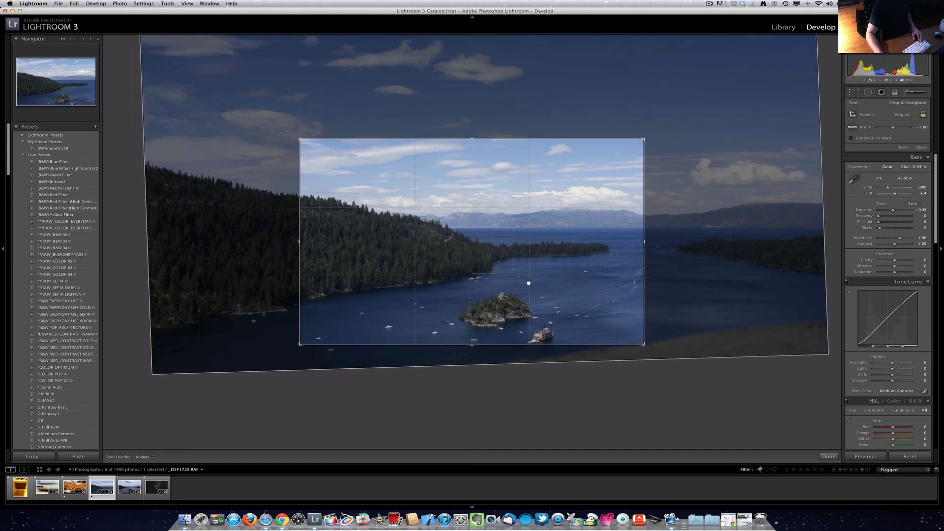
pyautogui.press('Return')
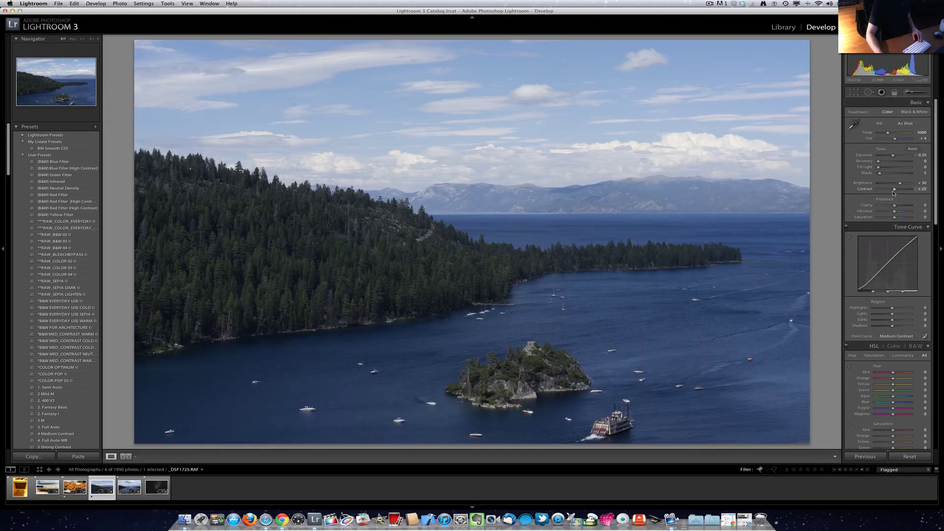
# - Set Vibrance to +15 to deepen the blue water and sky
pyautogui.moveTo(894, 212); pyautogui.dragTo(896, 213)
pyautogui.scroll(-3, 894, 229)
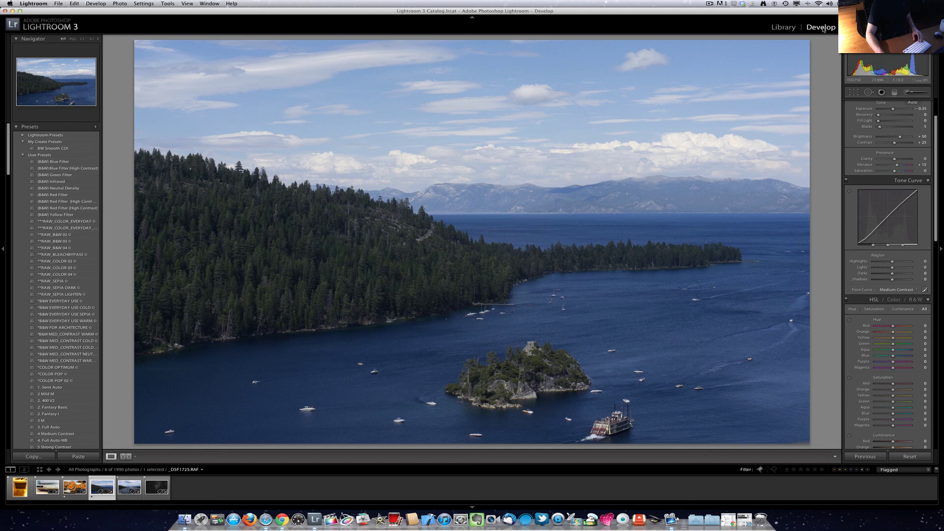
pyautogui.scroll(3, 876, 167)
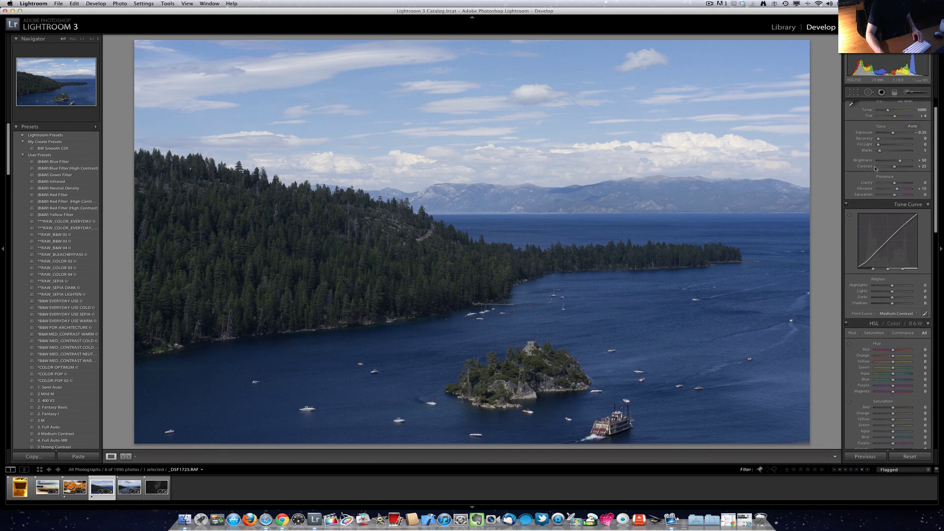
pyautogui.scroll(-18, 876, 167)
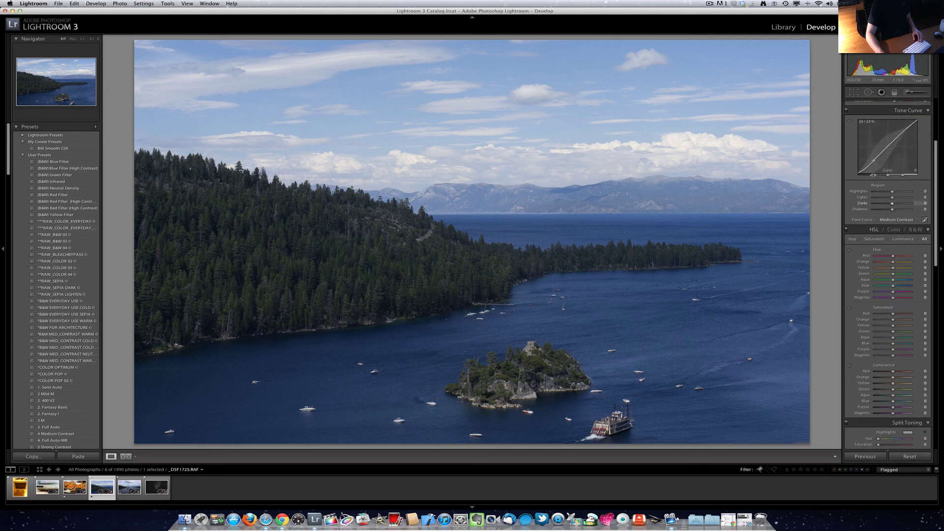